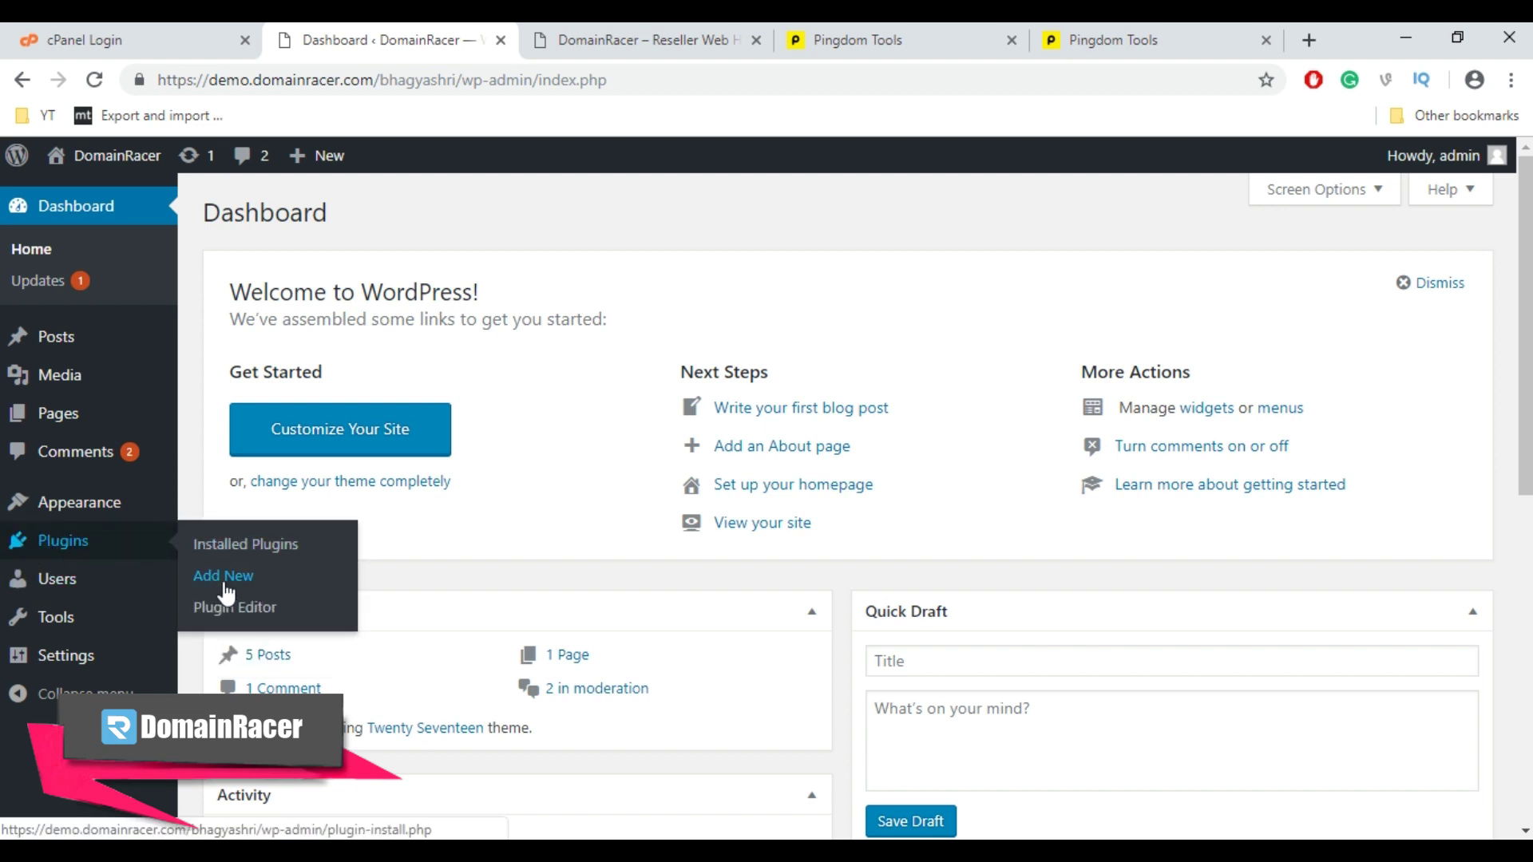
Search Add New plugins for 'litespeed cache', glance at the Pingdom page, and return to the results
{"action": "left_click", "coordinate": [223, 587]}
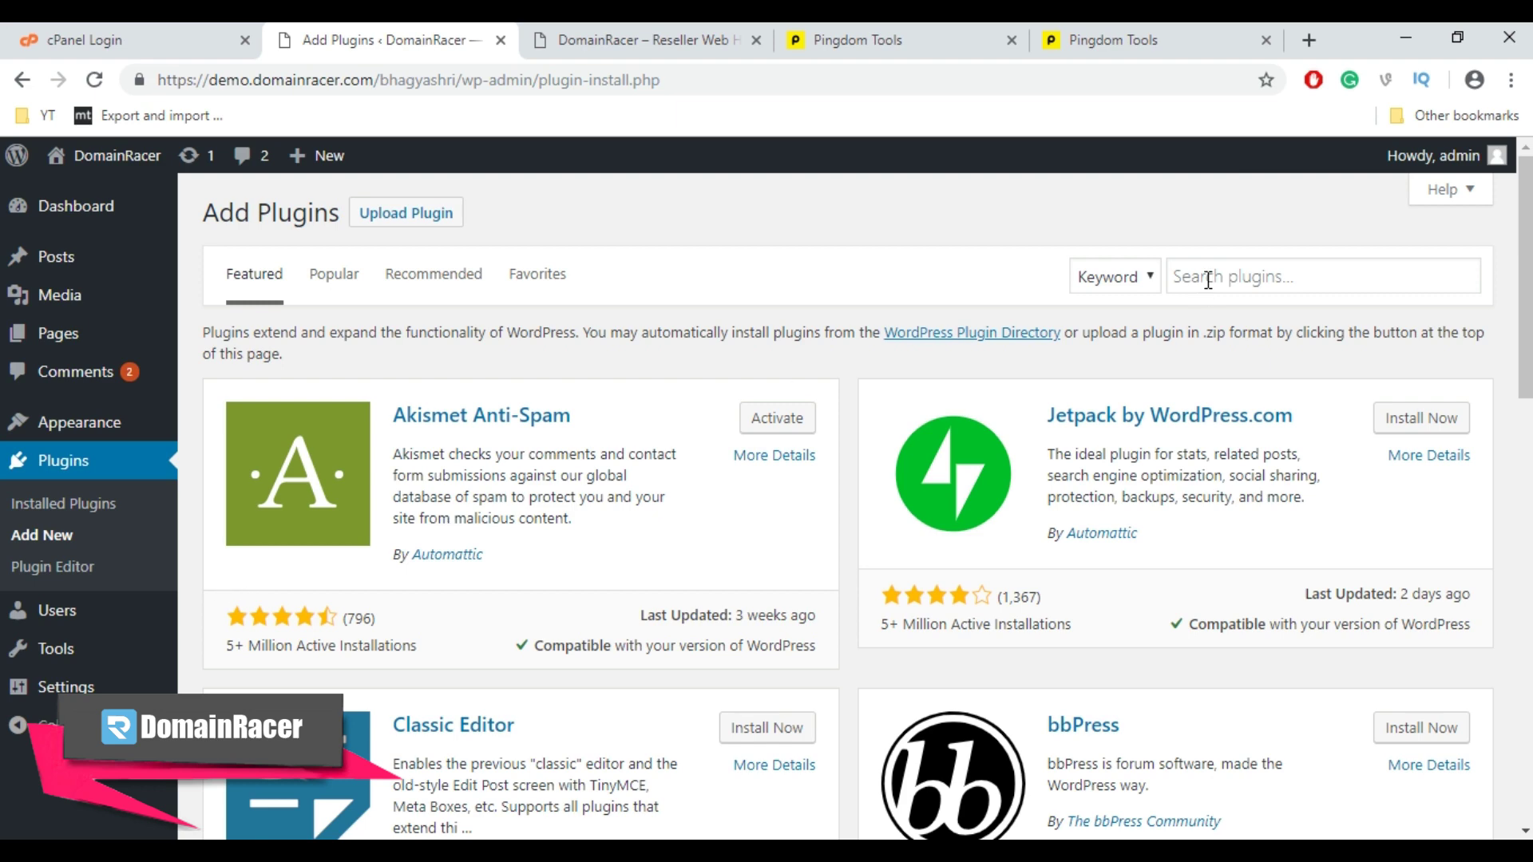
{"action": "left_click", "coordinate": [1205, 275]}
{"action": "type", "text": "litespeed cache"}
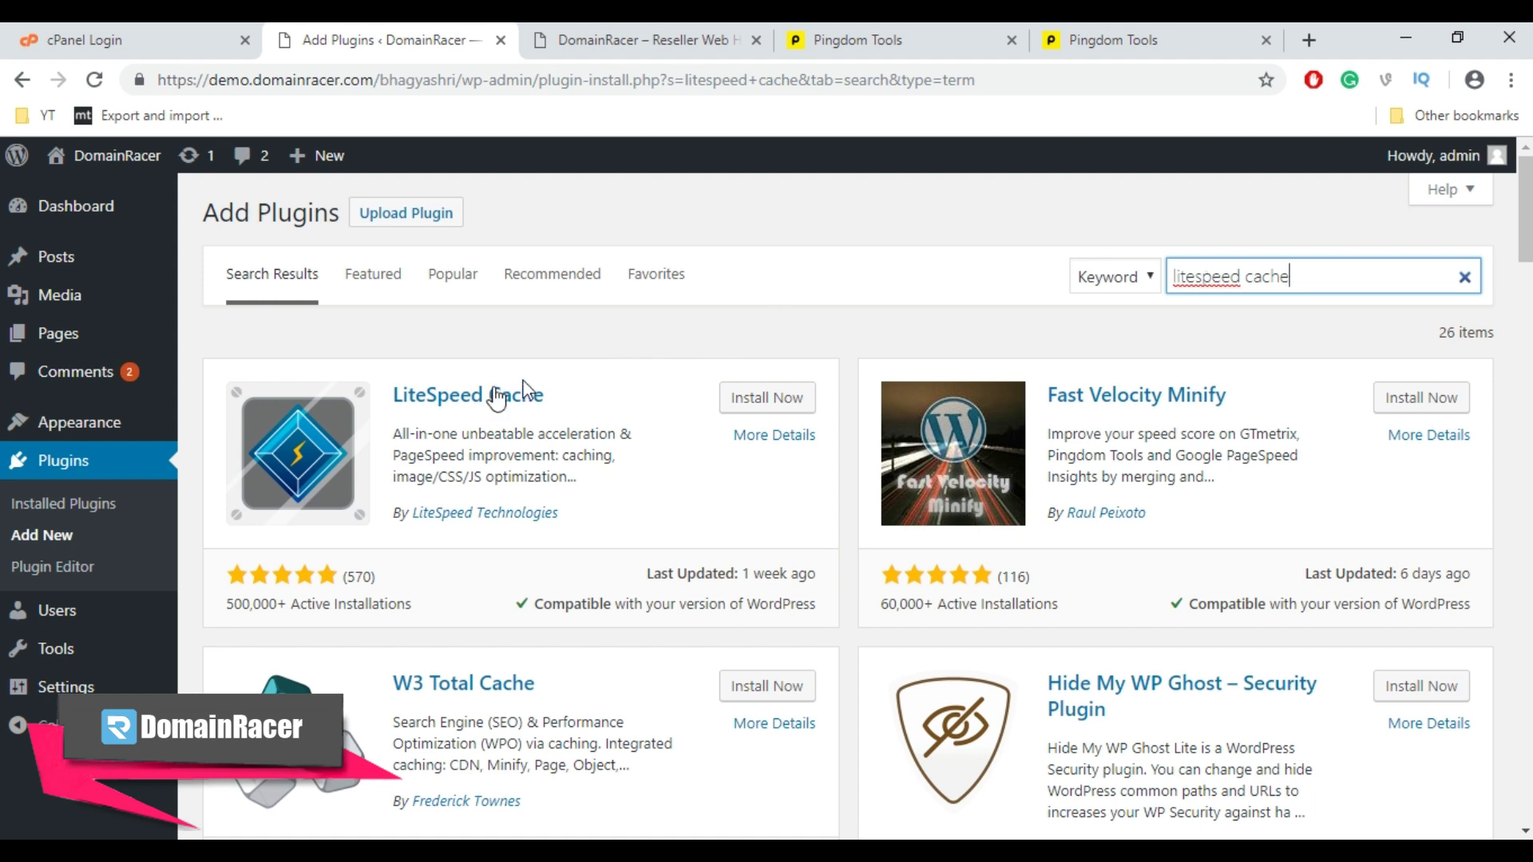
{"action": "left_click_drag", "start_coordinate": [390, 396], "coordinate": [560, 401]}
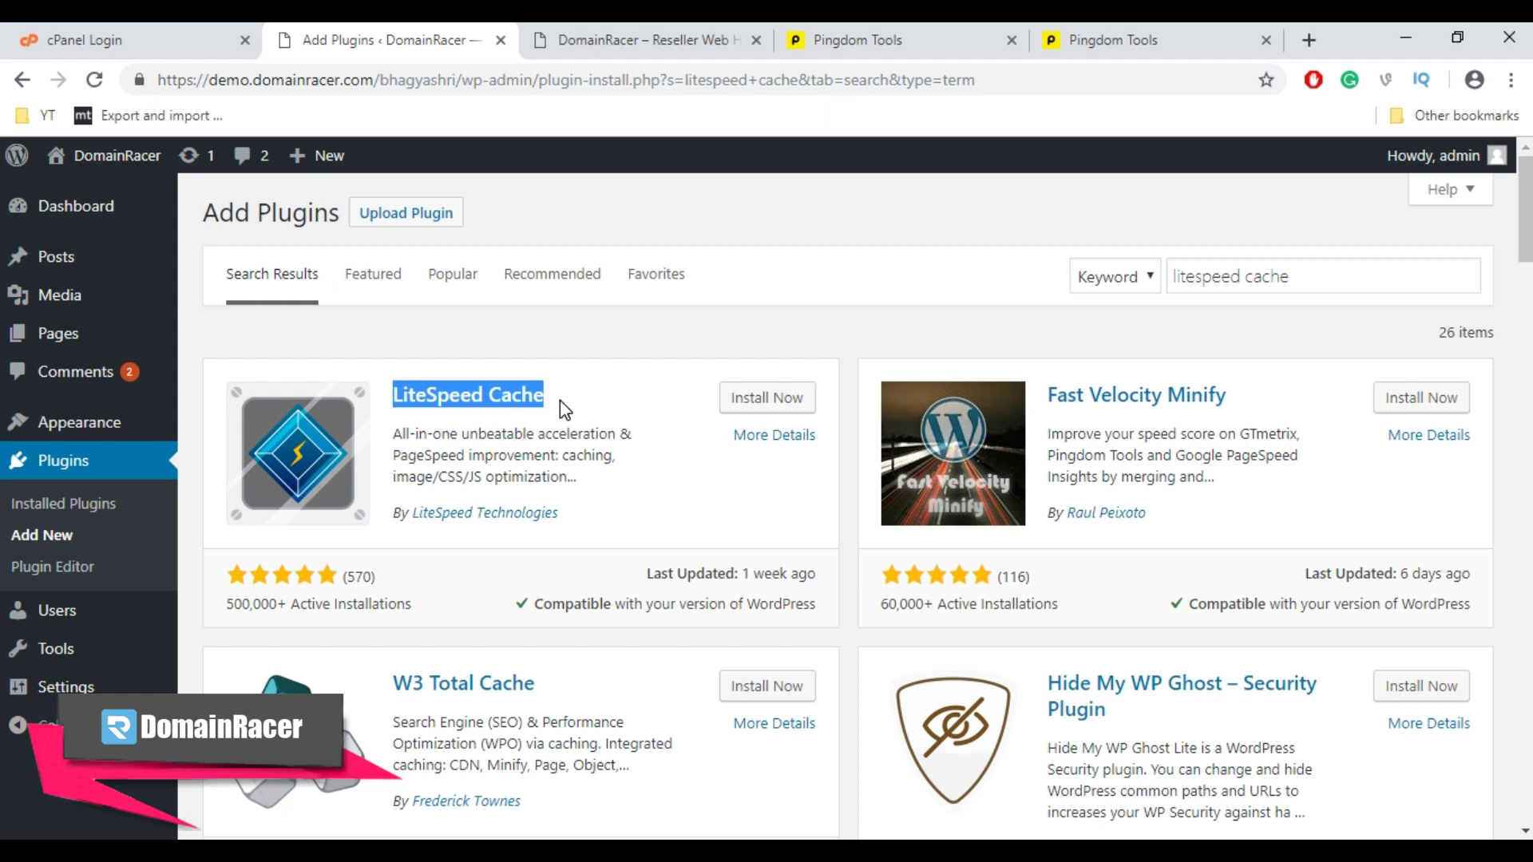
{"action": "left_click", "coordinate": [861, 39]}
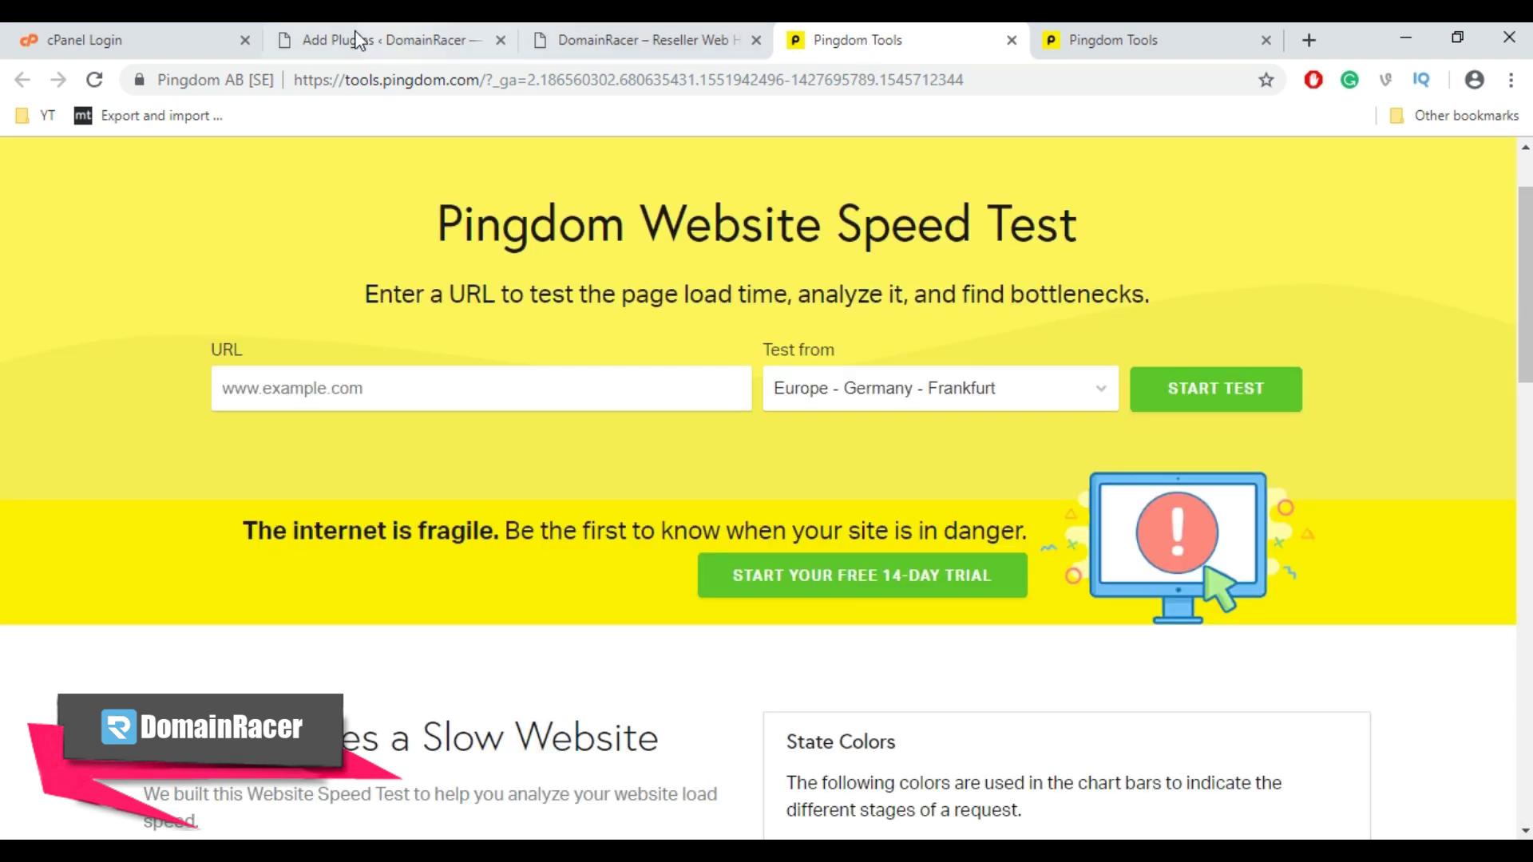
{"action": "left_click", "coordinate": [357, 41]}
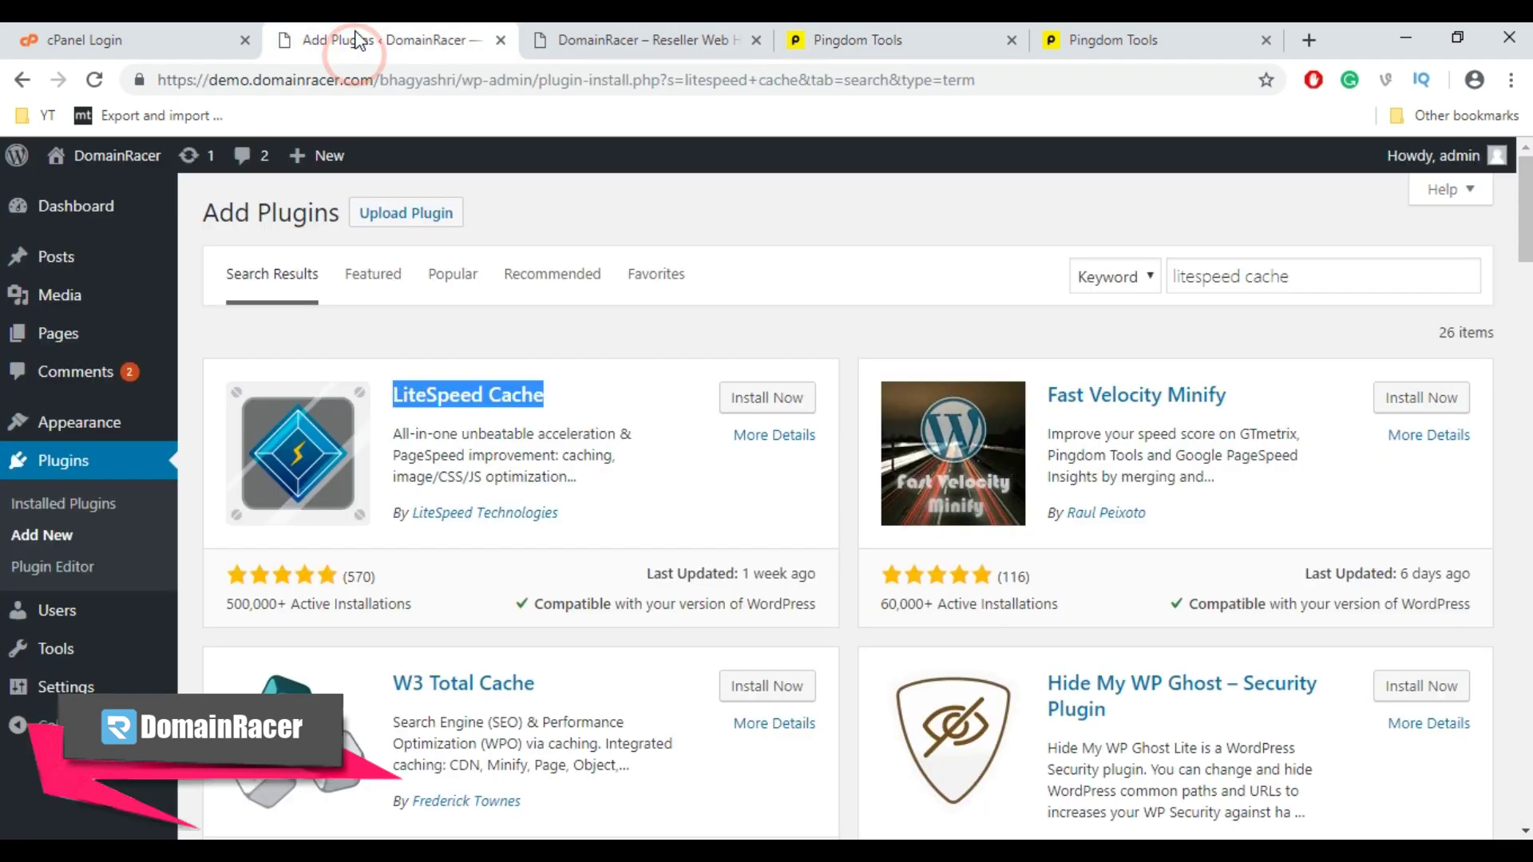
Install Now and Activate the LiteSpeed Cache plugin from its result card
{"action": "left_click", "coordinate": [763, 404]}
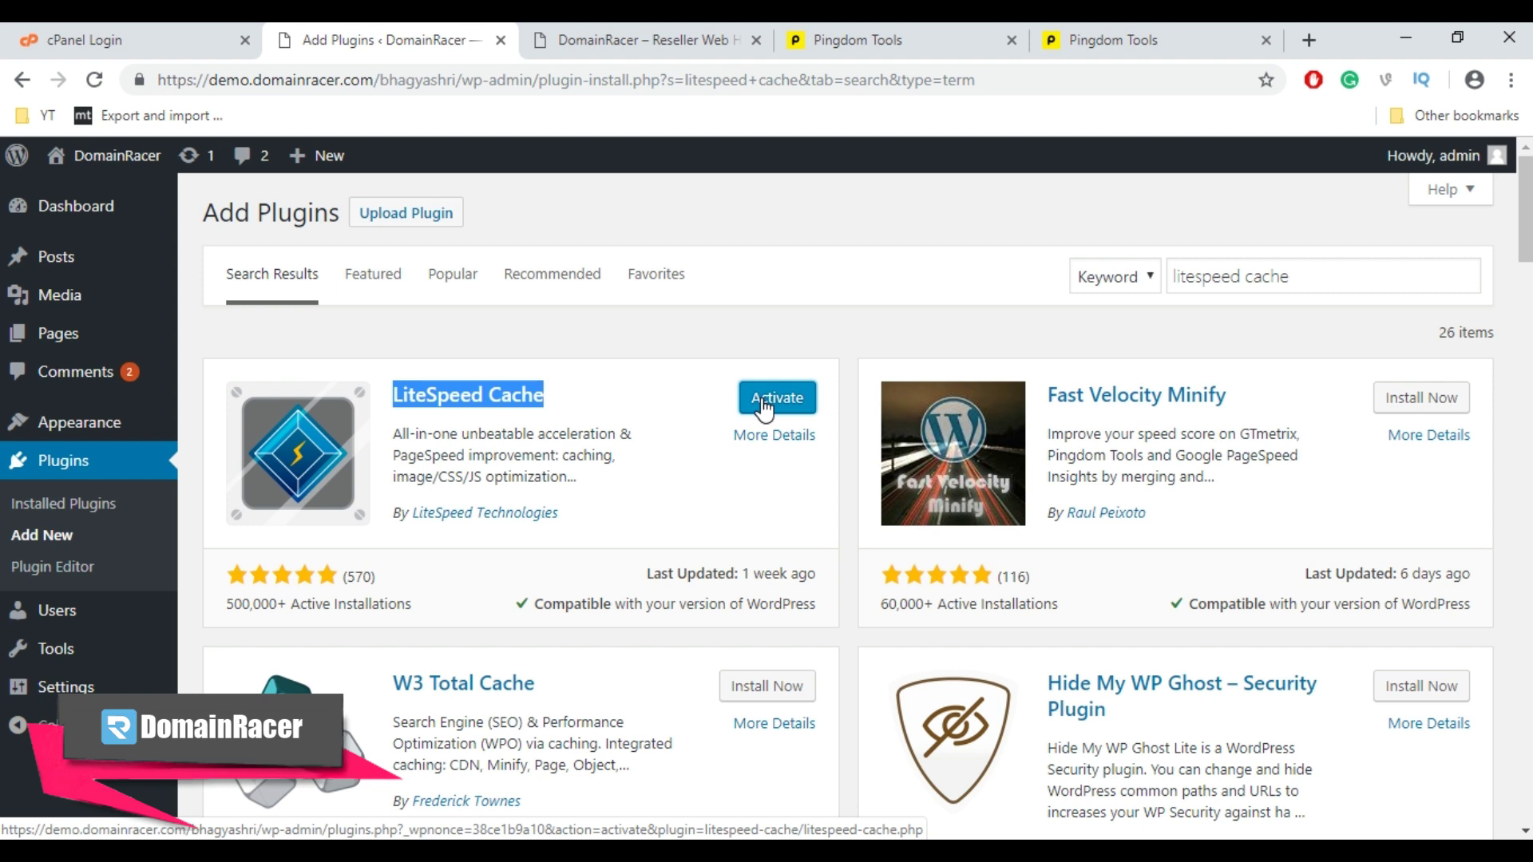
{"action": "left_click", "coordinate": [764, 408]}
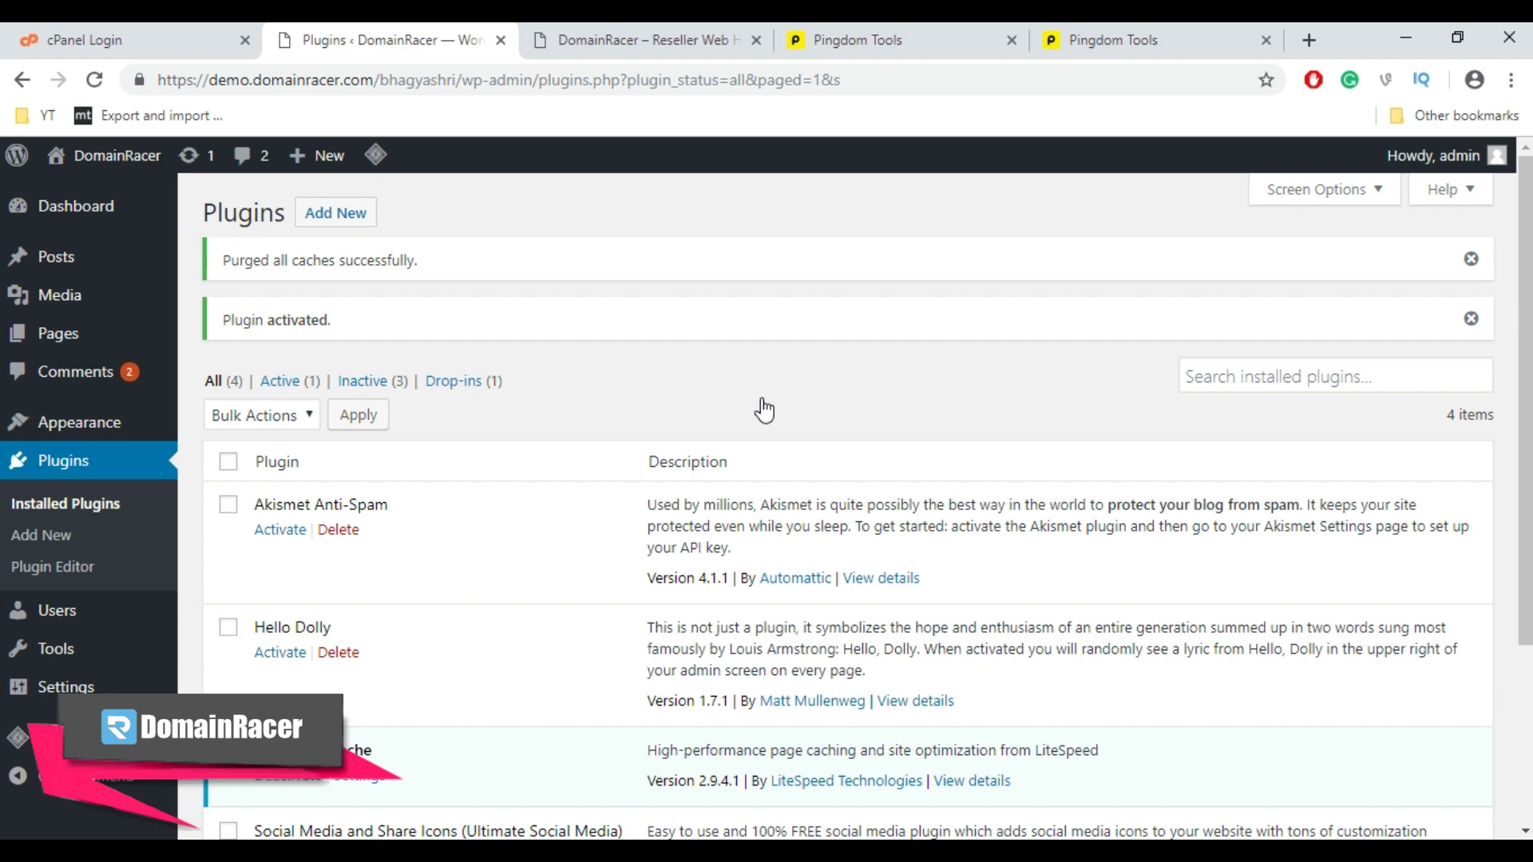
{"action": "scroll", "coordinate": [763, 411], "scroll_direction": "down", "scroll_amount": 2}
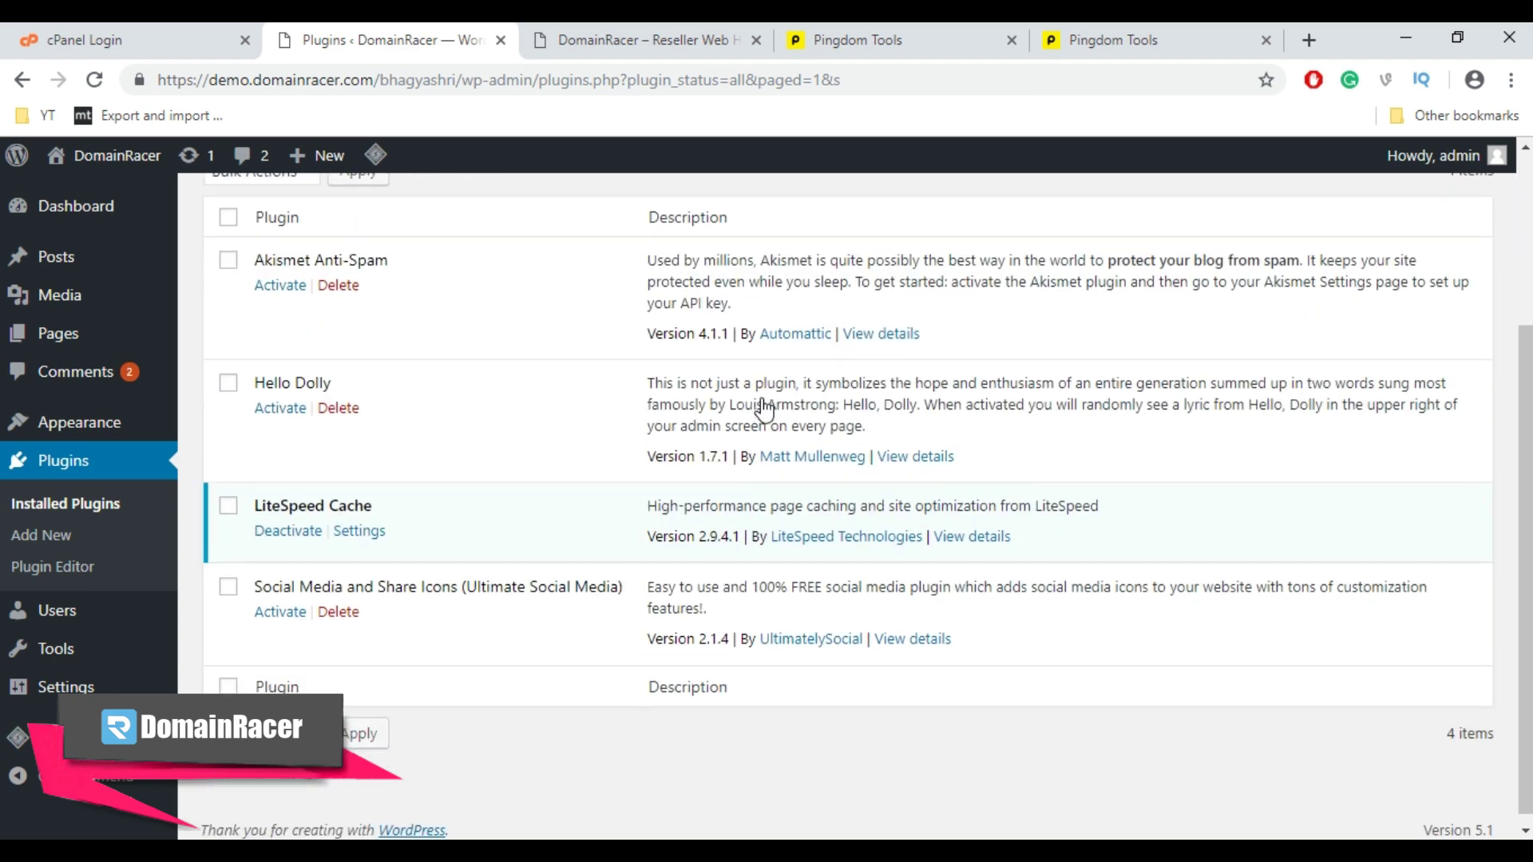
Reveal the advanced LiteSpeed Cache options and save General settings with caching set to Enable
{"action": "left_click", "coordinate": [359, 520]}
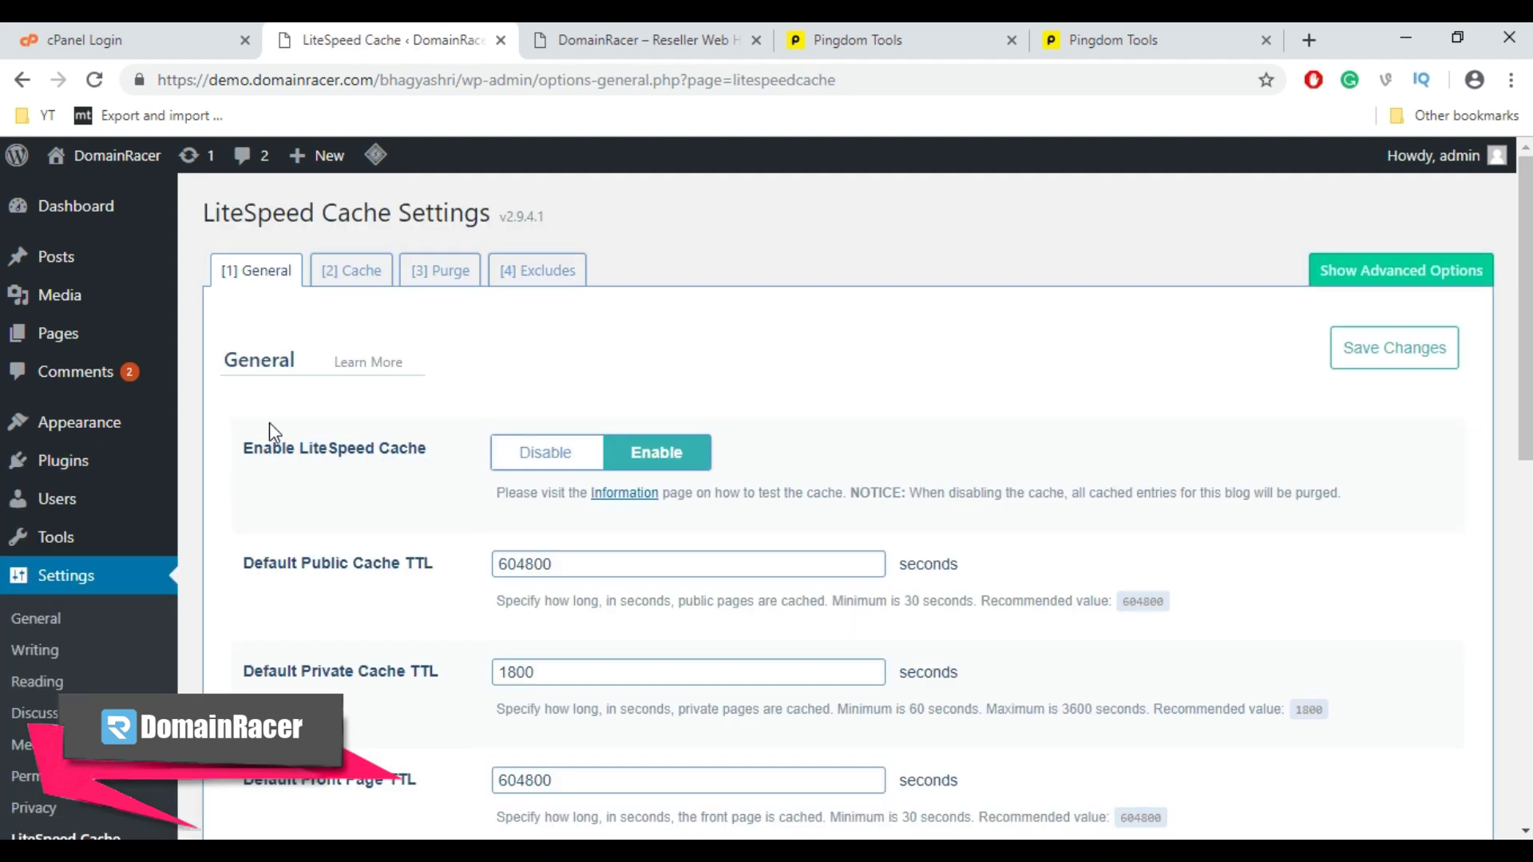
{"action": "left_click", "coordinate": [1318, 270]}
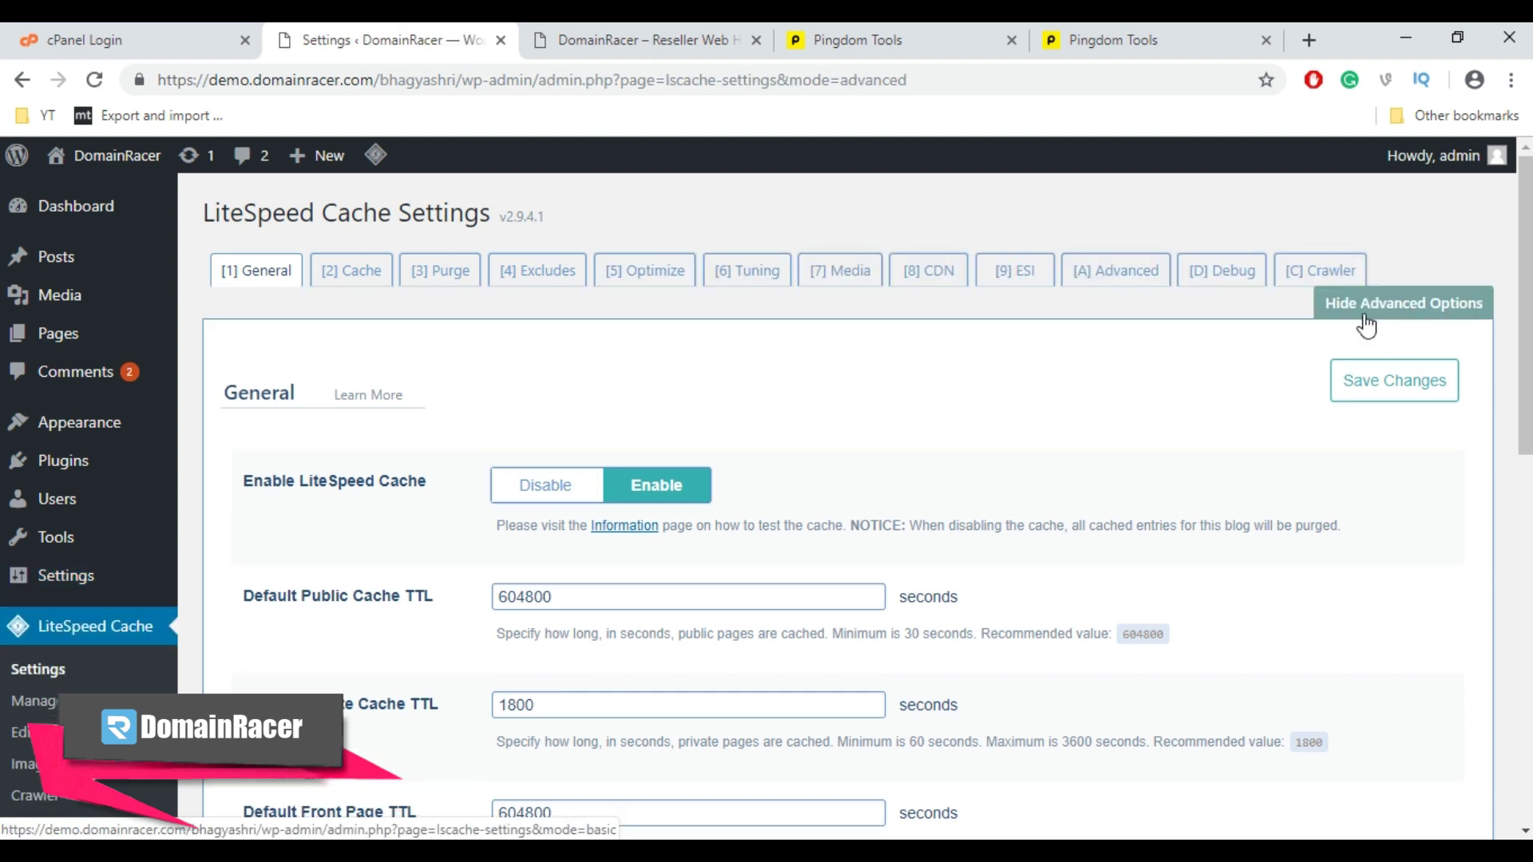
{"action": "left_click", "coordinate": [649, 496]}
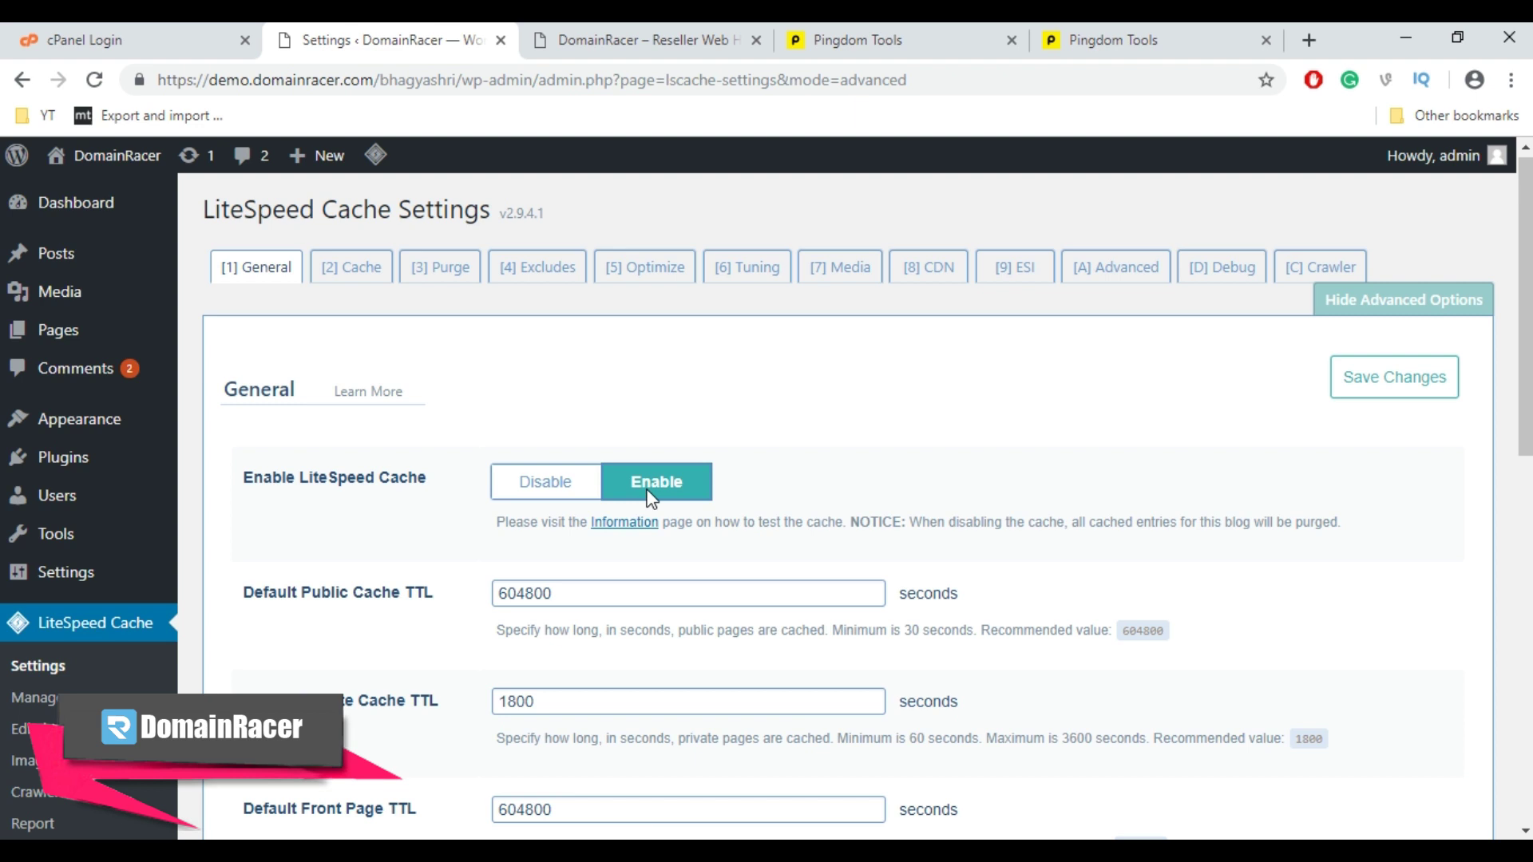
{"action": "scroll", "coordinate": [648, 496], "scroll_direction": "down", "scroll_amount": 2}
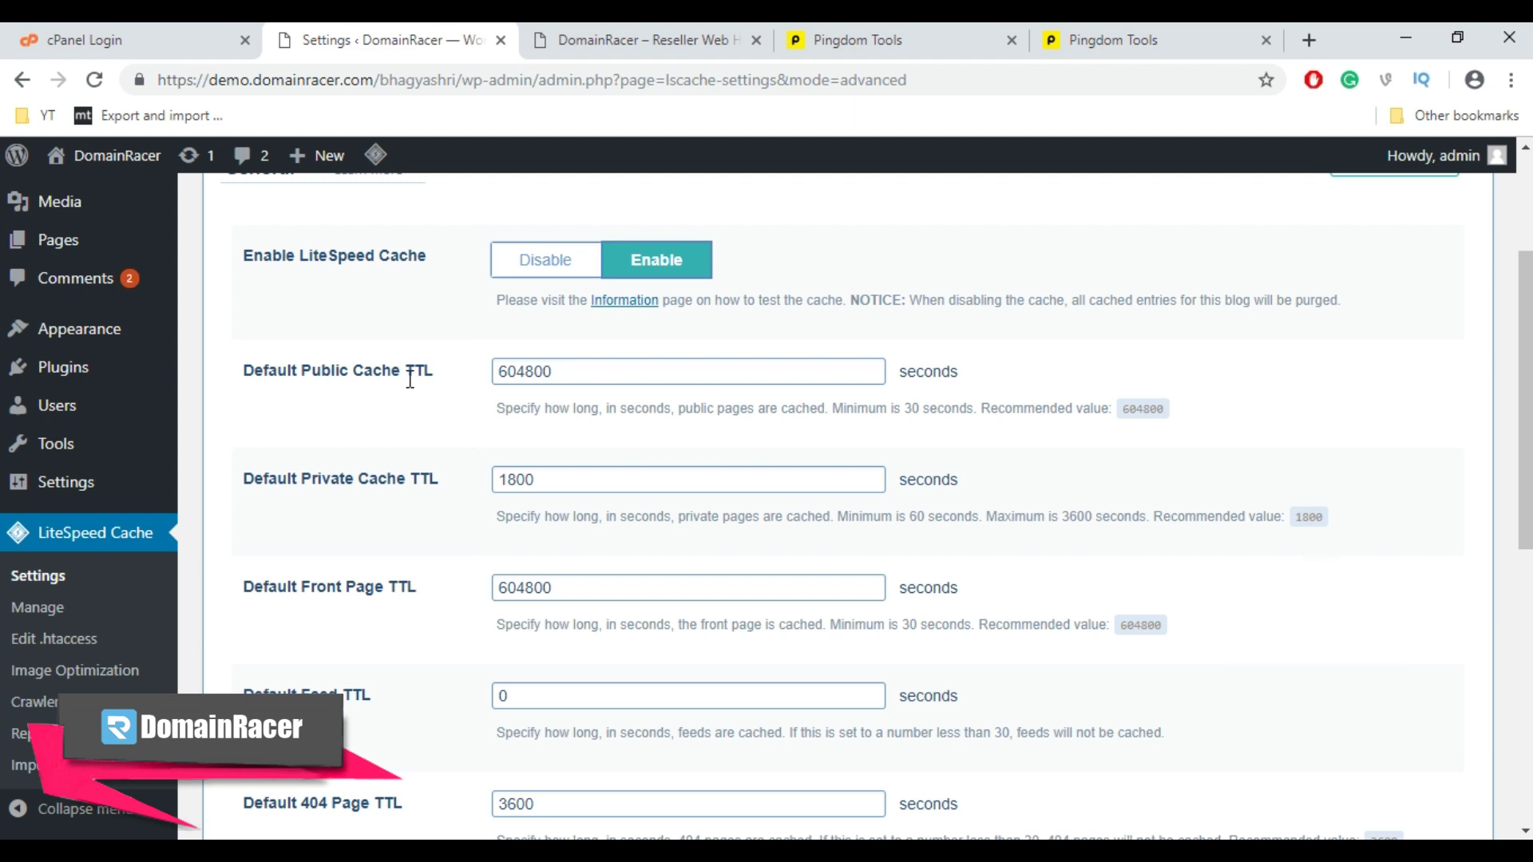
{"action": "scroll", "coordinate": [414, 384], "scroll_direction": "down", "scroll_amount": 5}
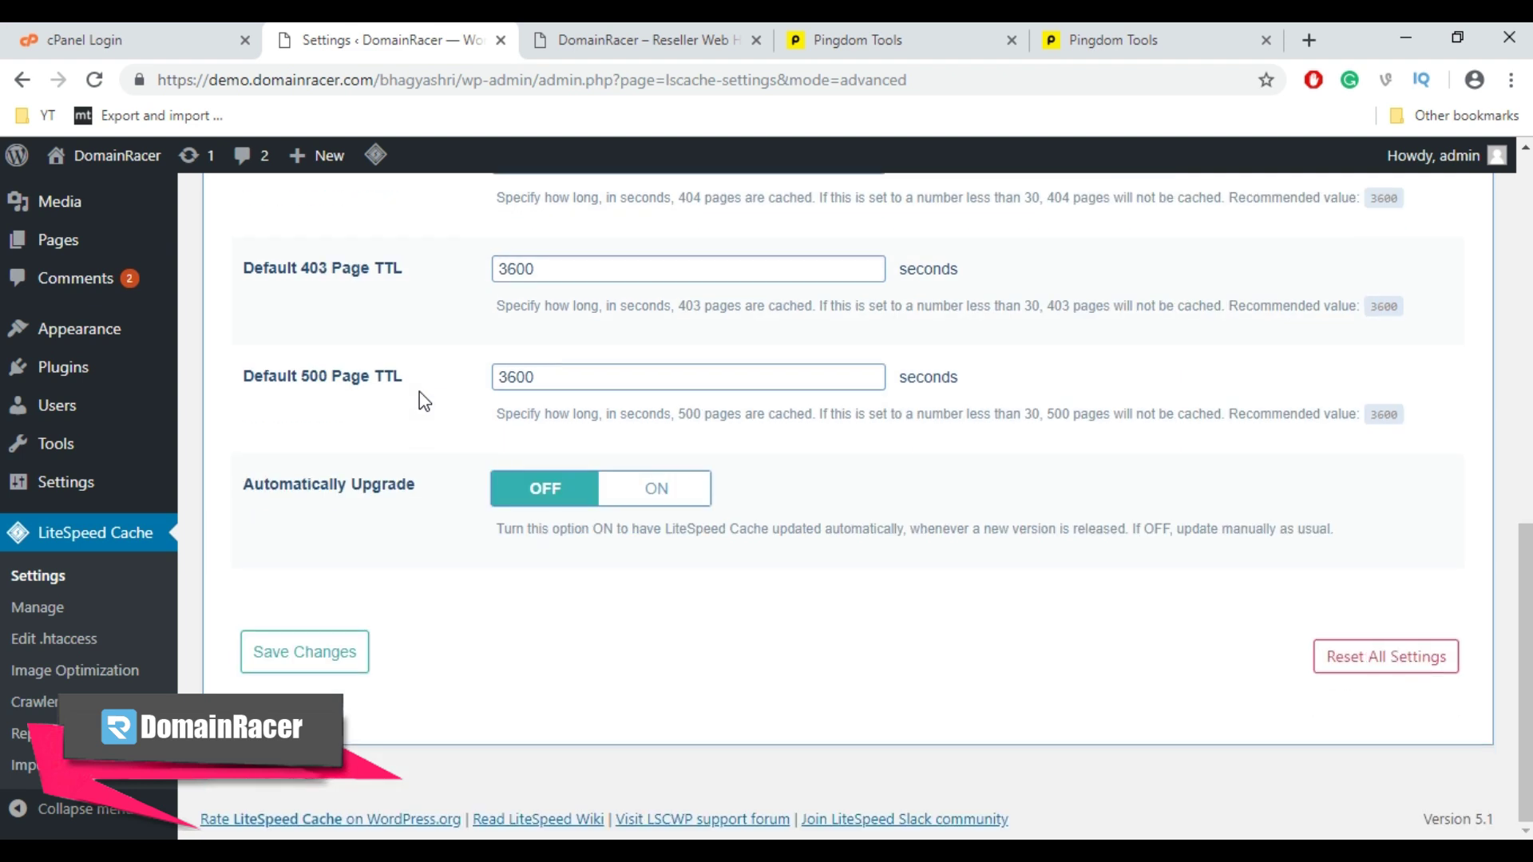
{"action": "left_click", "coordinate": [343, 657]}
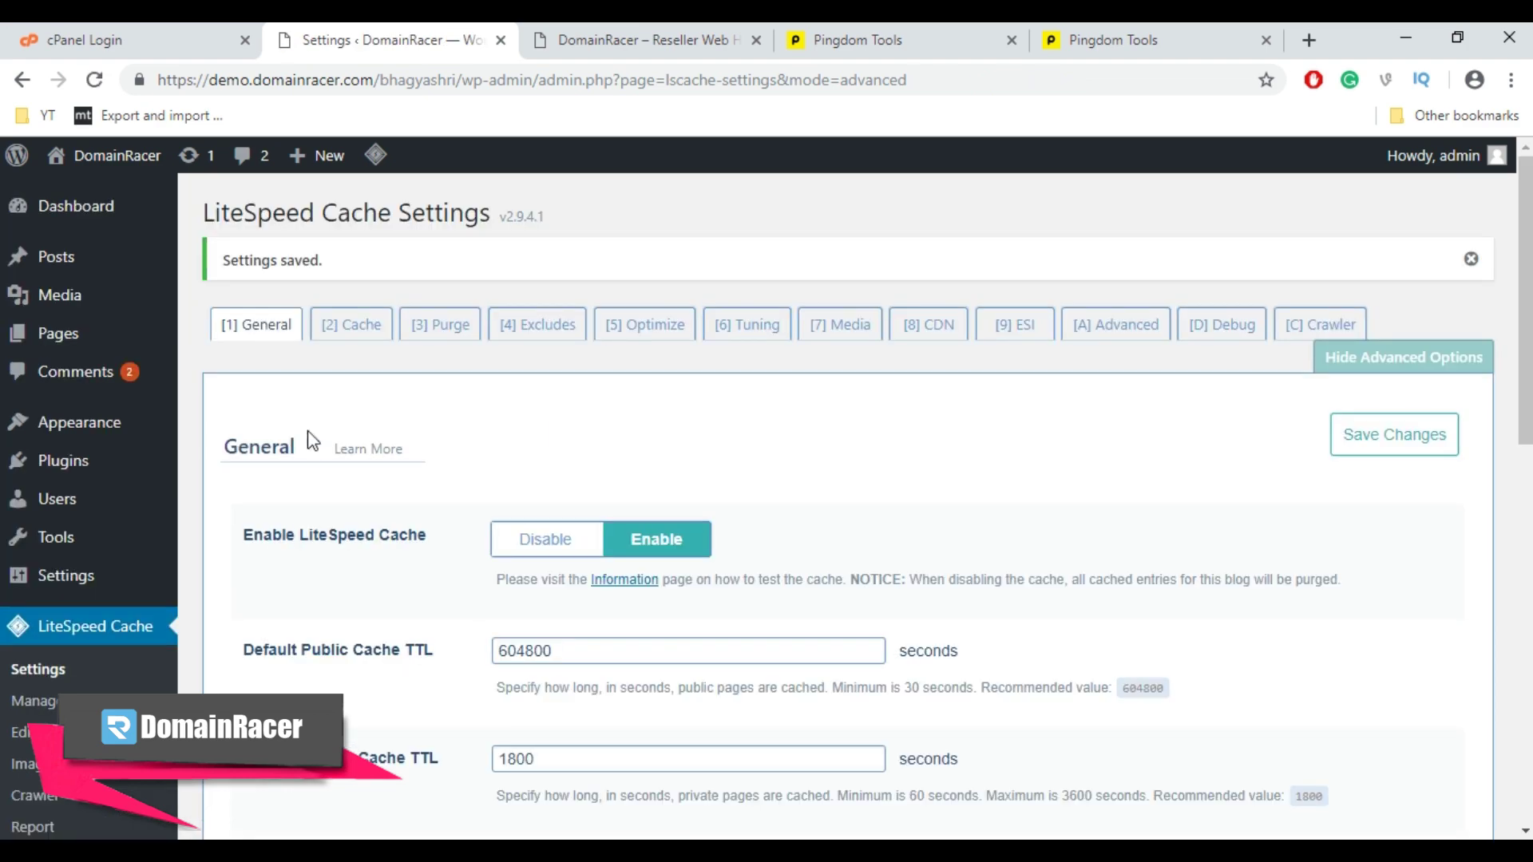
Review the [2] Cache tab options, then move on to the [3] Purge tab
{"action": "left_click", "coordinate": [363, 333]}
{"action": "scroll", "coordinate": [384, 373], "scroll_direction": "down", "scroll_amount": 1}
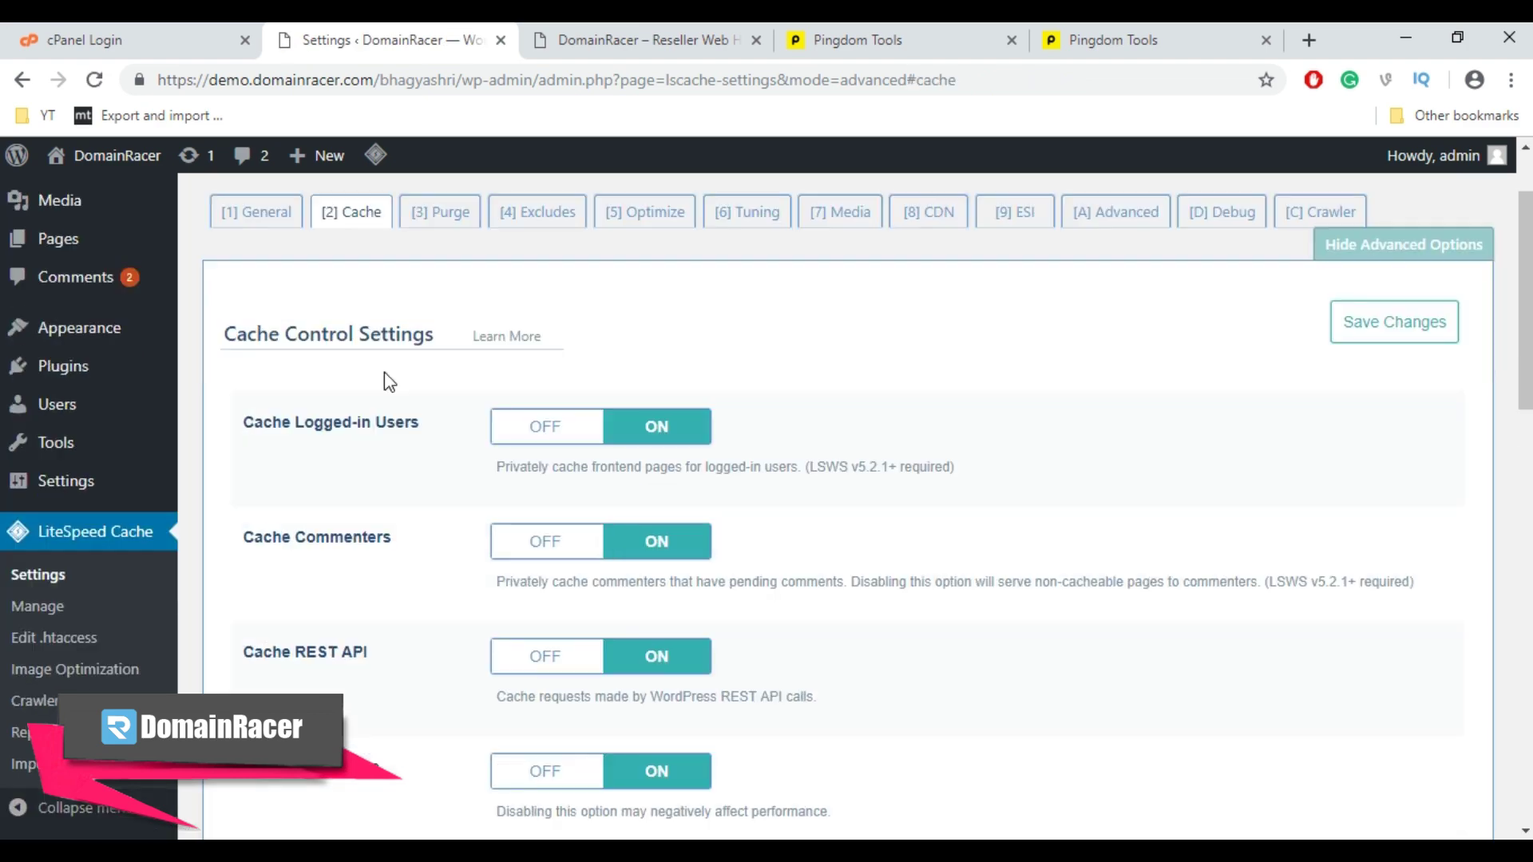
{"action": "scroll", "coordinate": [385, 381], "scroll_direction": "down", "scroll_amount": 1}
{"action": "scroll", "coordinate": [385, 381], "scroll_direction": "down", "scroll_amount": 1}
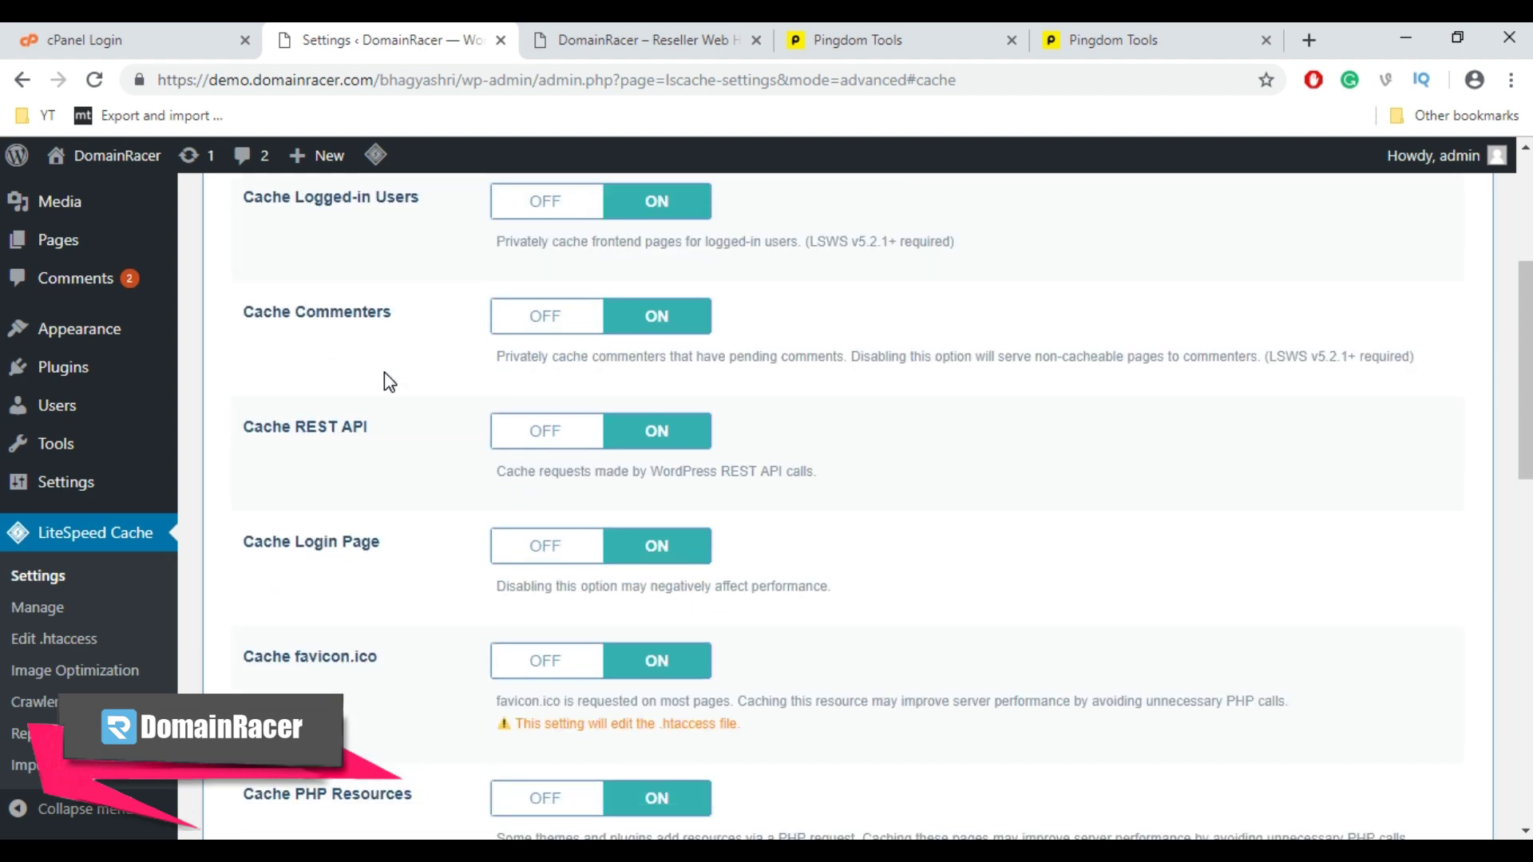
{"action": "scroll", "coordinate": [384, 382], "scroll_direction": "down", "scroll_amount": 1}
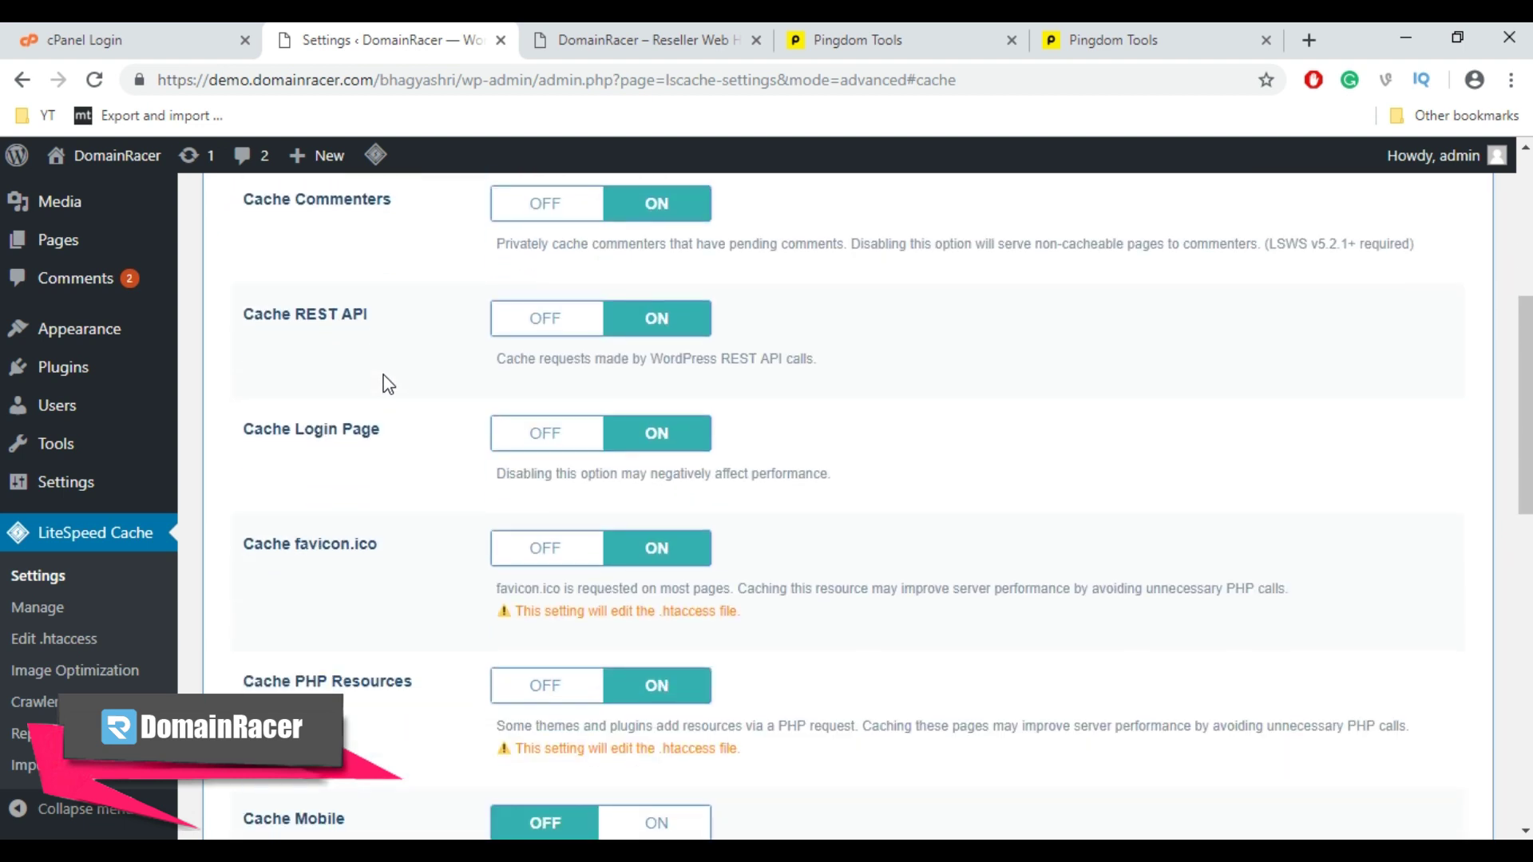
{"action": "scroll", "coordinate": [385, 381], "scroll_direction": "down", "scroll_amount": 1}
{"action": "scroll", "coordinate": [385, 381], "scroll_direction": "up", "scroll_amount": 2}
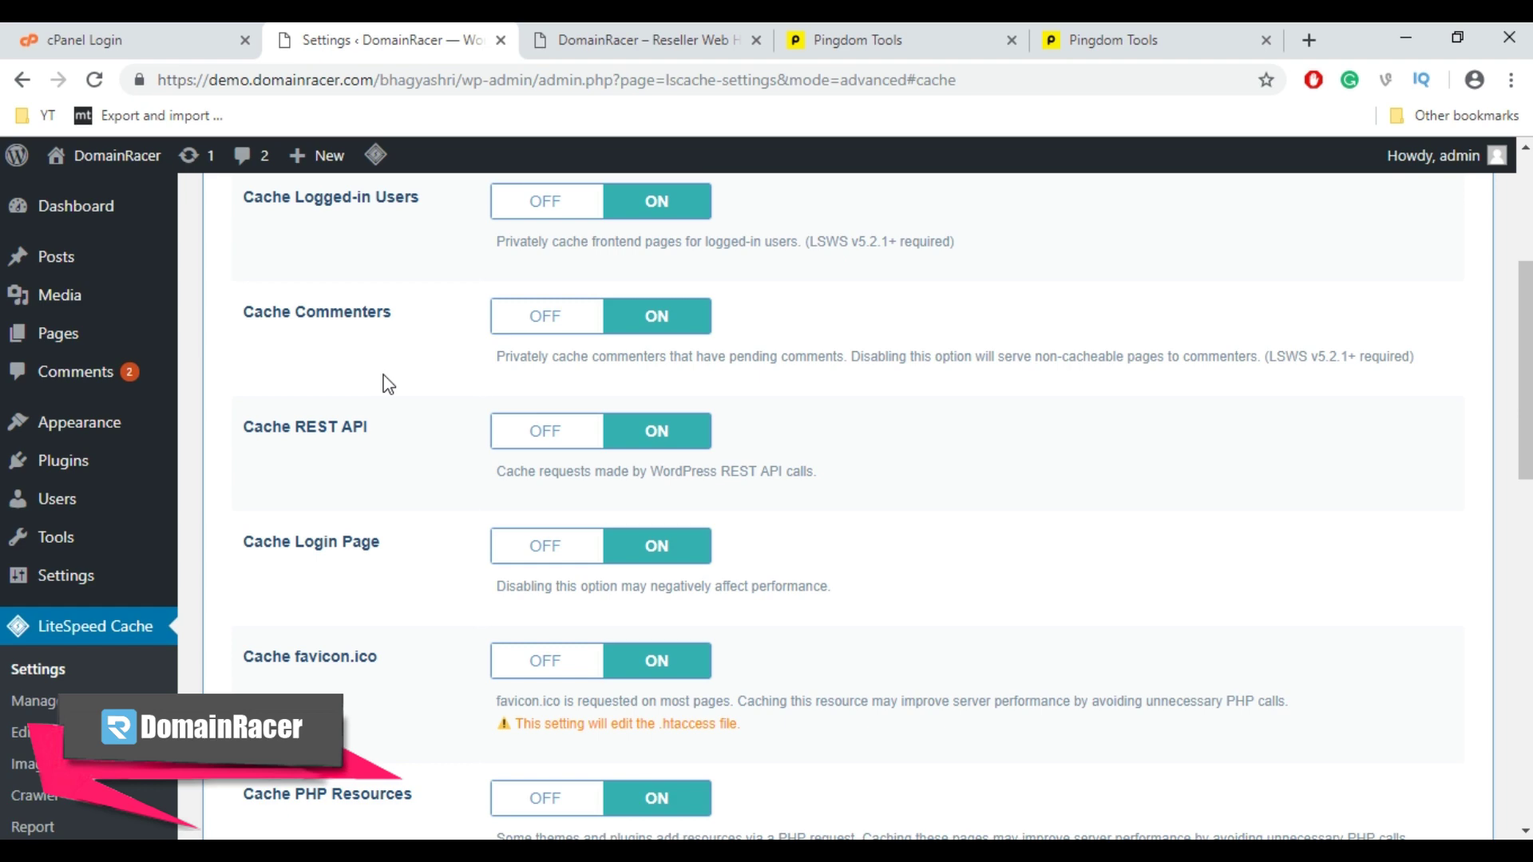
{"action": "scroll", "coordinate": [384, 381], "scroll_direction": "down", "scroll_amount": 1}
{"action": "scroll", "coordinate": [384, 380], "scroll_direction": "down", "scroll_amount": 2}
{"action": "scroll", "coordinate": [385, 381], "scroll_direction": "down", "scroll_amount": 1}
{"action": "scroll", "coordinate": [385, 381], "scroll_direction": "down", "scroll_amount": 1}
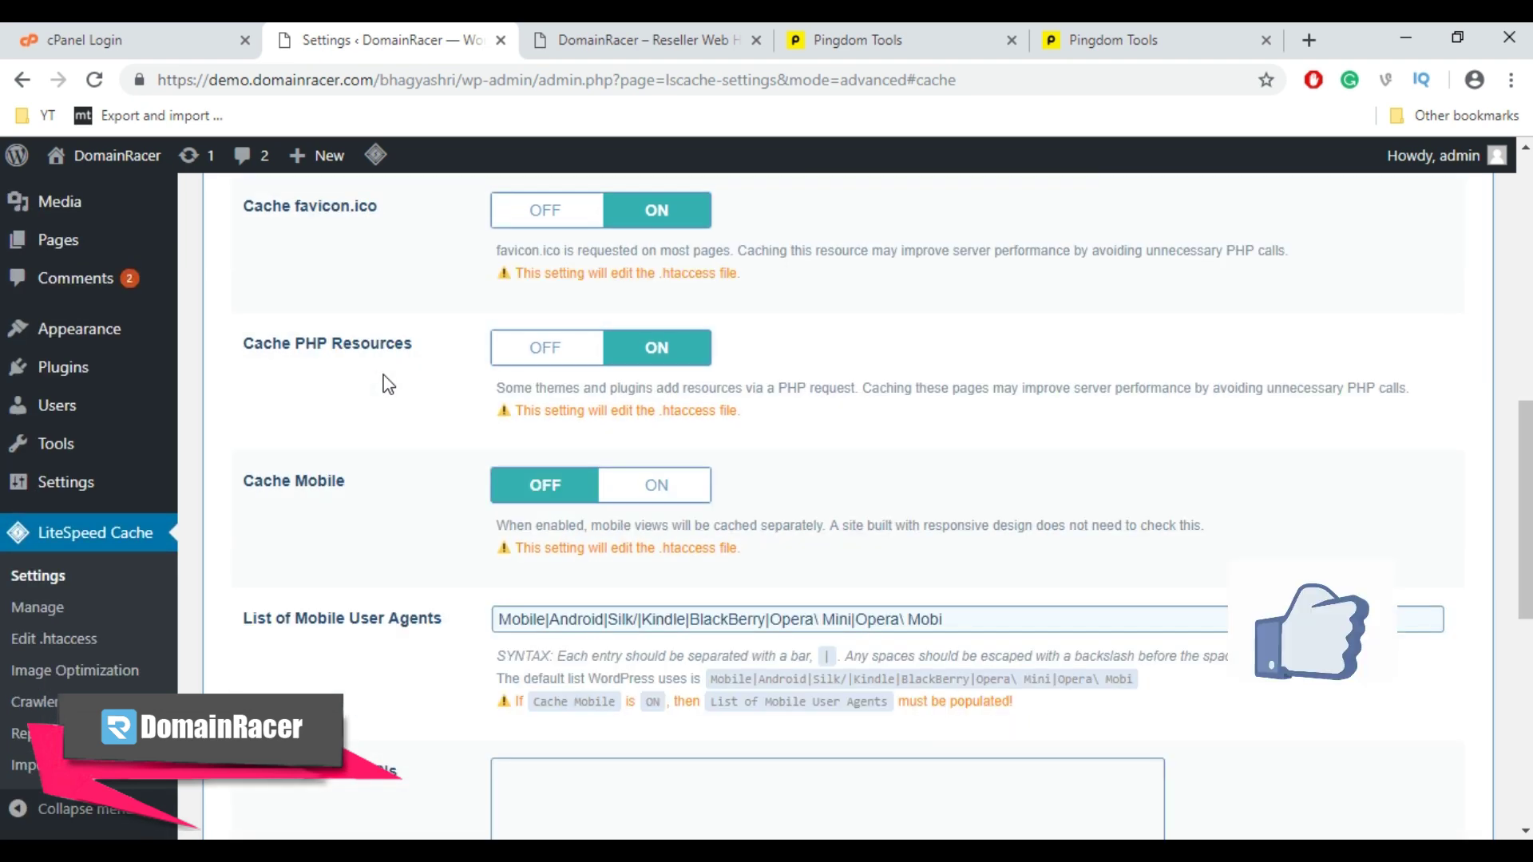
{"action": "scroll", "coordinate": [385, 381], "scroll_direction": "down", "scroll_amount": 1}
{"action": "scroll", "coordinate": [385, 382], "scroll_direction": "down", "scroll_amount": 1}
{"action": "scroll", "coordinate": [385, 381], "scroll_direction": "down", "scroll_amount": 2}
{"action": "scroll", "coordinate": [385, 381], "scroll_direction": "down", "scroll_amount": 1}
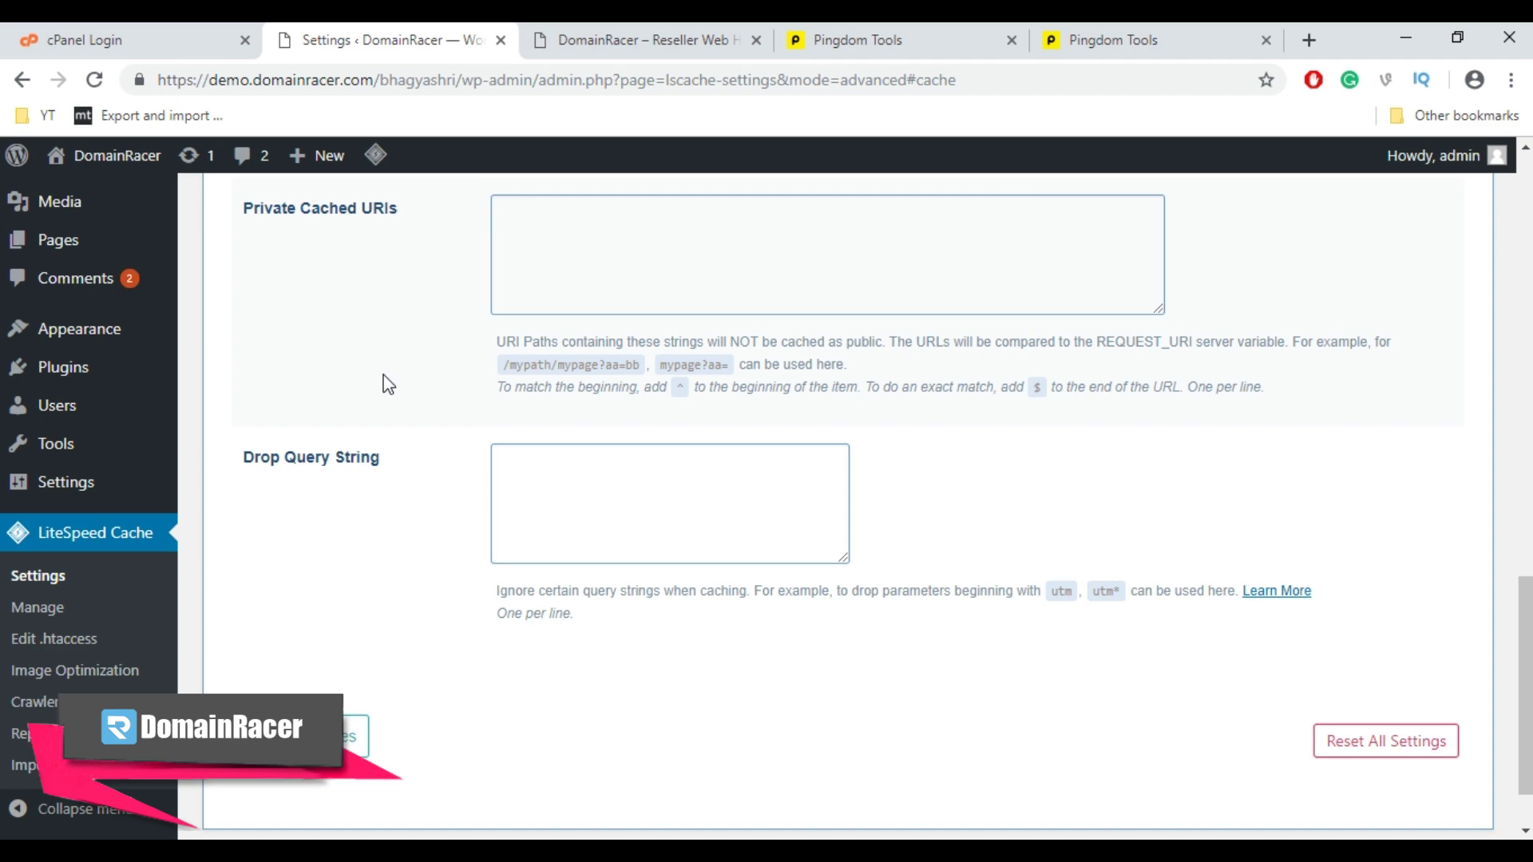
{"action": "scroll", "coordinate": [385, 380], "scroll_direction": "down", "scroll_amount": 1}
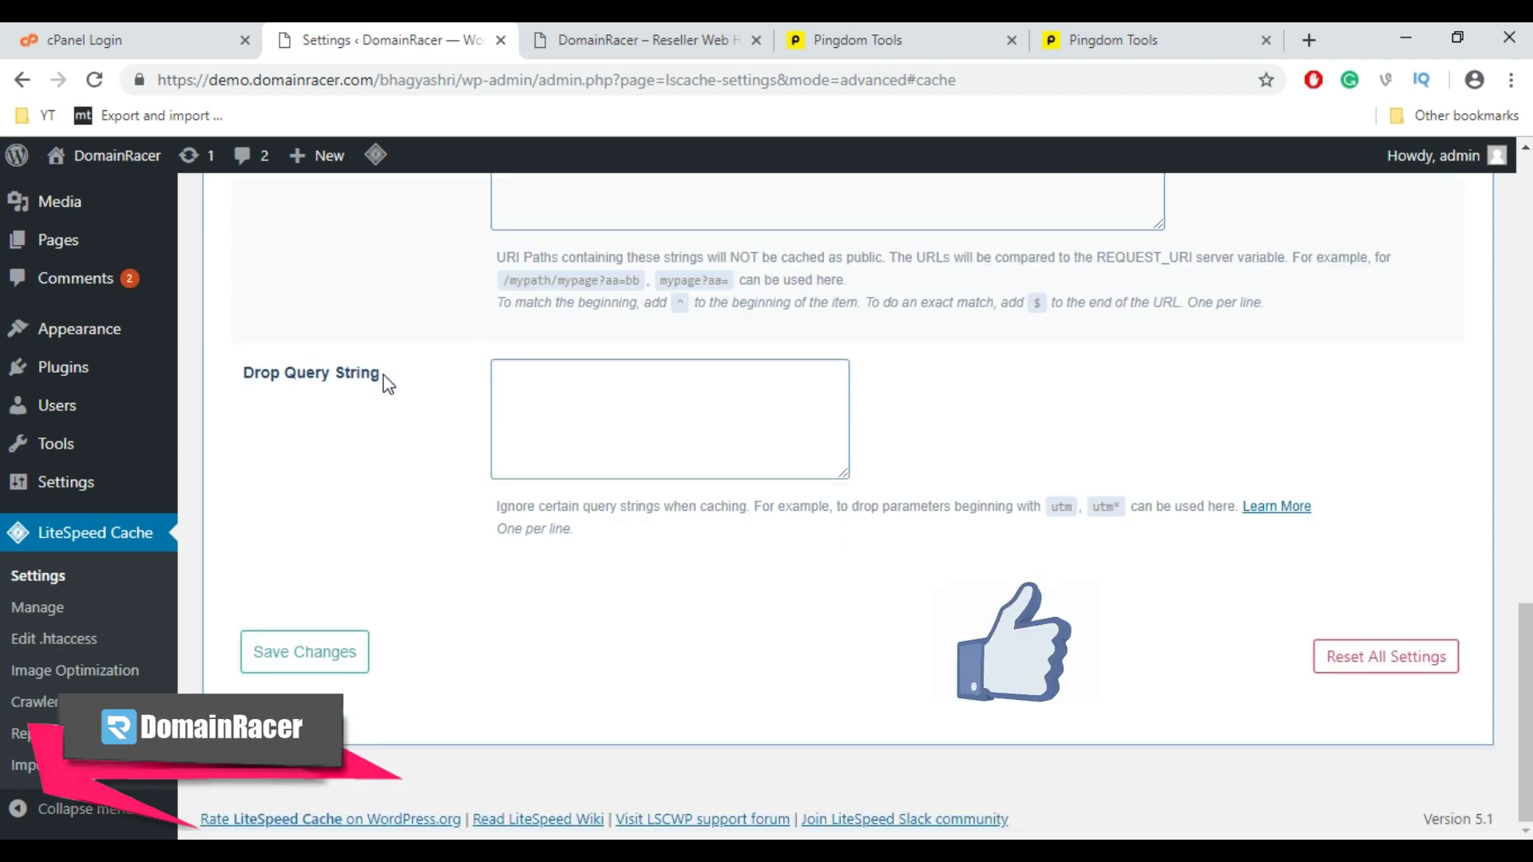
{"action": "scroll", "coordinate": [384, 381], "scroll_direction": "up", "scroll_amount": 5}
{"action": "scroll", "coordinate": [385, 381], "scroll_direction": "up", "scroll_amount": 5}
{"action": "scroll", "coordinate": [385, 381], "scroll_direction": "up", "scroll_amount": 3}
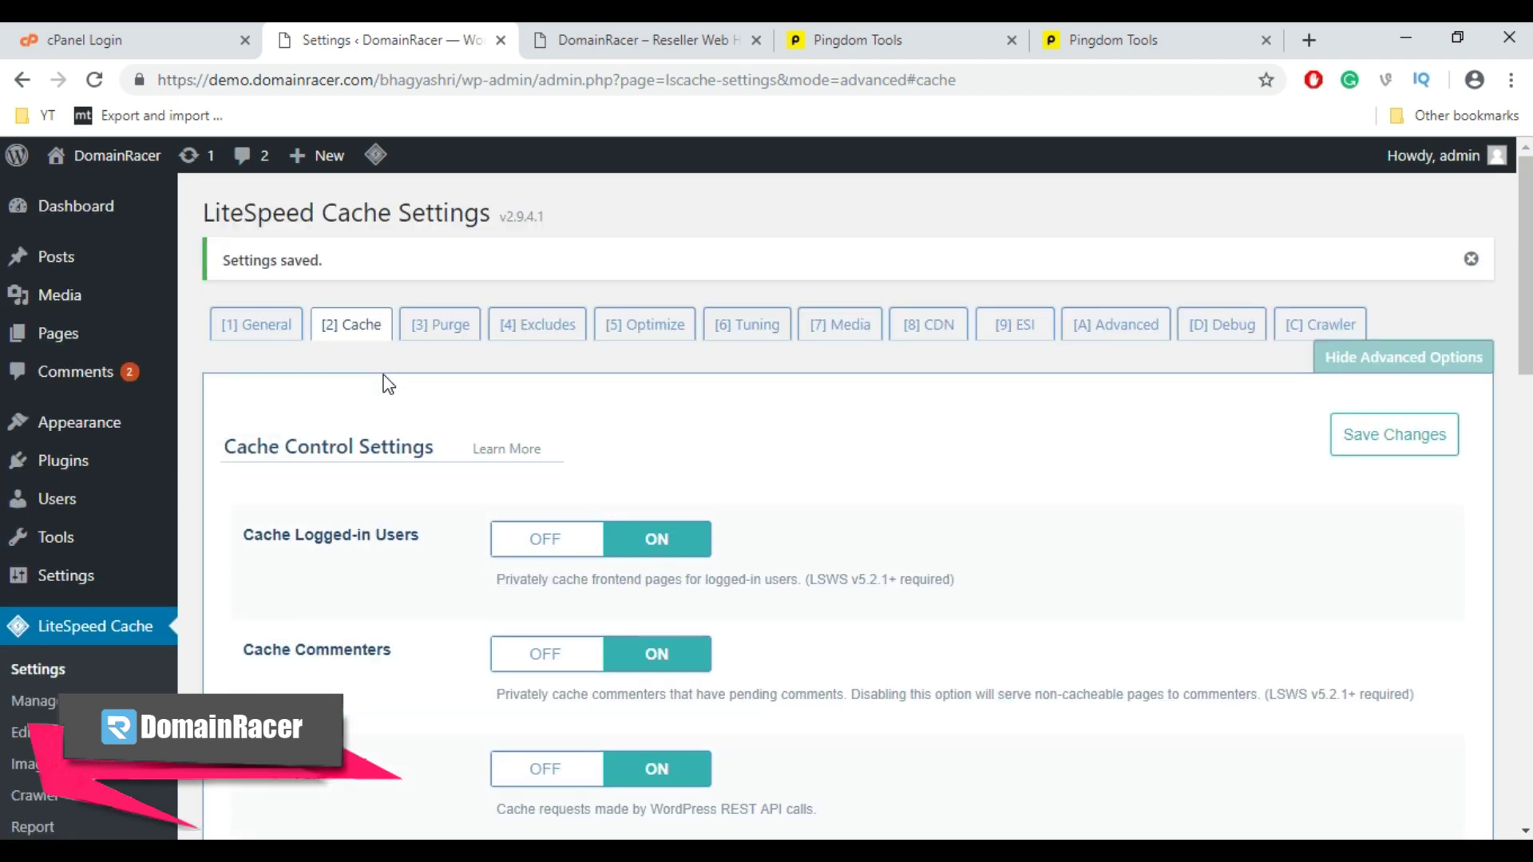
{"action": "left_click", "coordinate": [435, 337]}
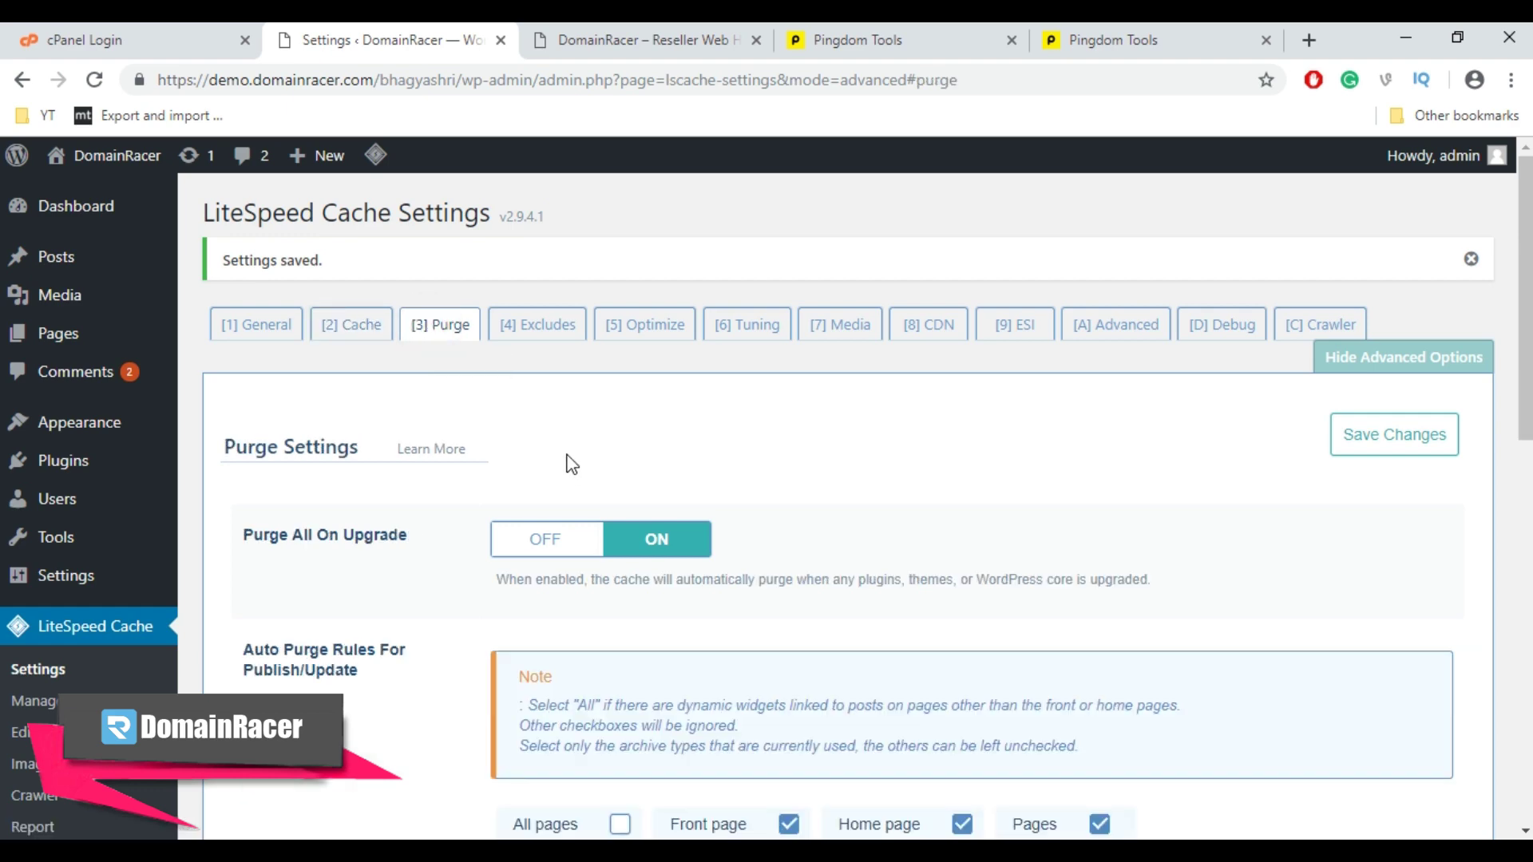
{"action": "scroll", "coordinate": [569, 451], "scroll_direction": "down", "scroll_amount": 2}
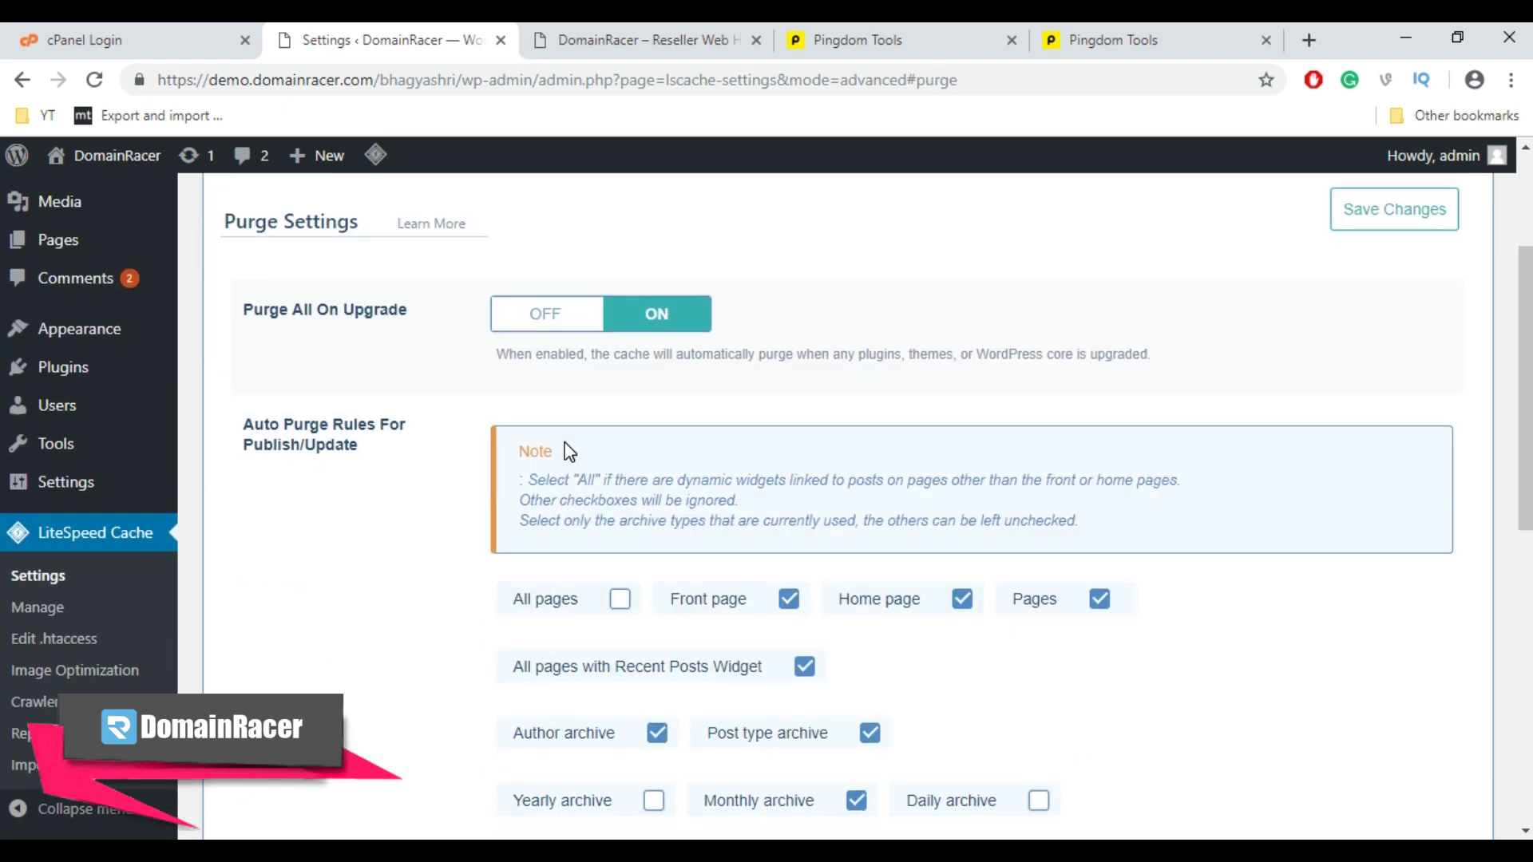
{"action": "scroll", "coordinate": [570, 452], "scroll_direction": "down", "scroll_amount": 1}
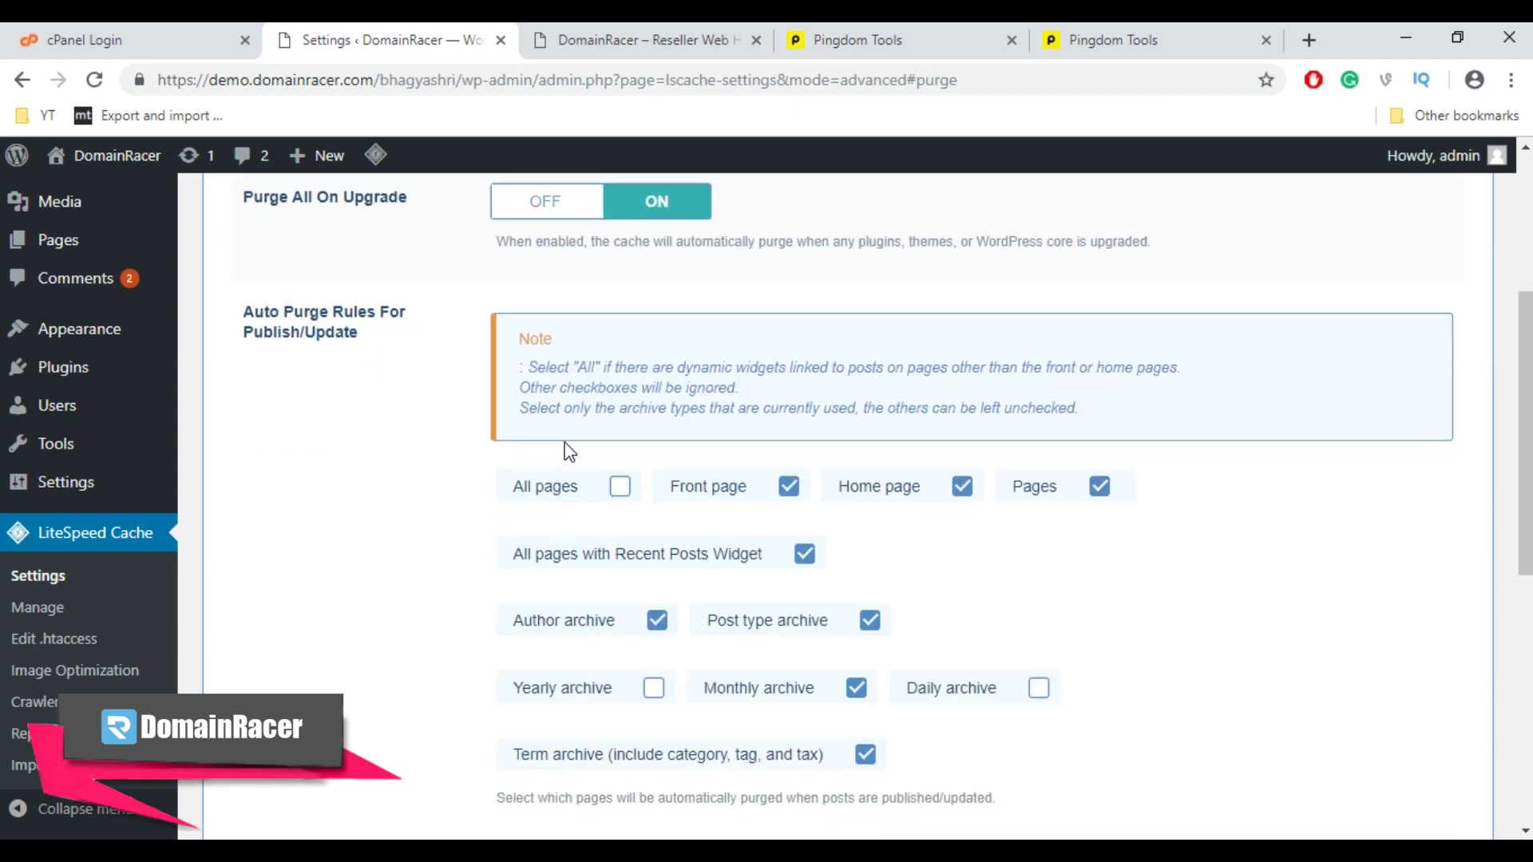
{"action": "scroll", "coordinate": [569, 452], "scroll_direction": "down", "scroll_amount": 1}
{"action": "scroll", "coordinate": [569, 452], "scroll_direction": "down", "scroll_amount": 1}
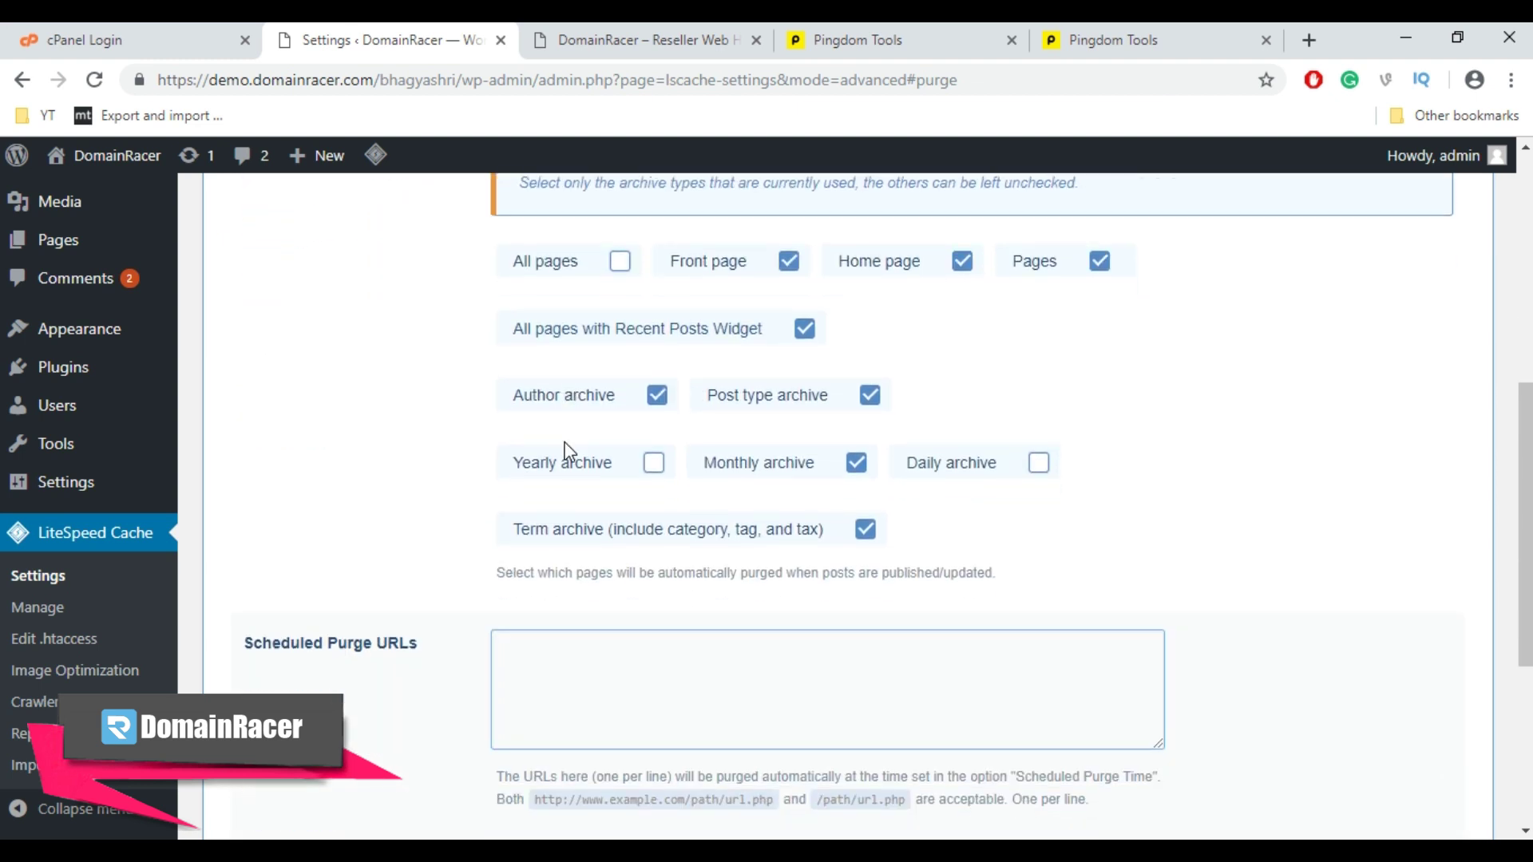
{"action": "scroll", "coordinate": [569, 452], "scroll_direction": "down", "scroll_amount": 1}
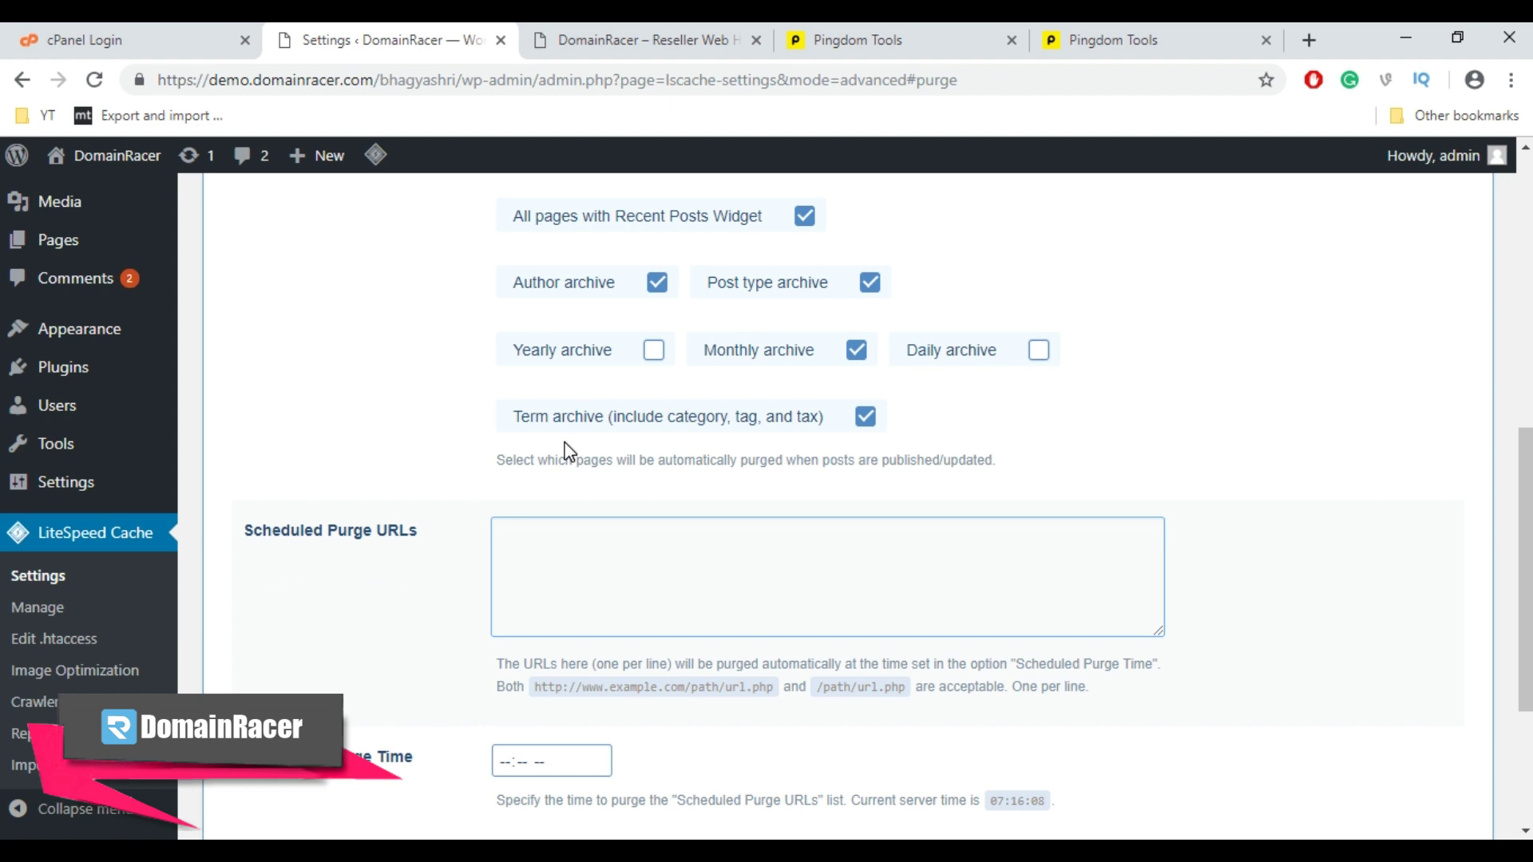
{"action": "scroll", "coordinate": [568, 451], "scroll_direction": "down", "scroll_amount": 1}
{"action": "scroll", "coordinate": [566, 442], "scroll_direction": "down", "scroll_amount": 1}
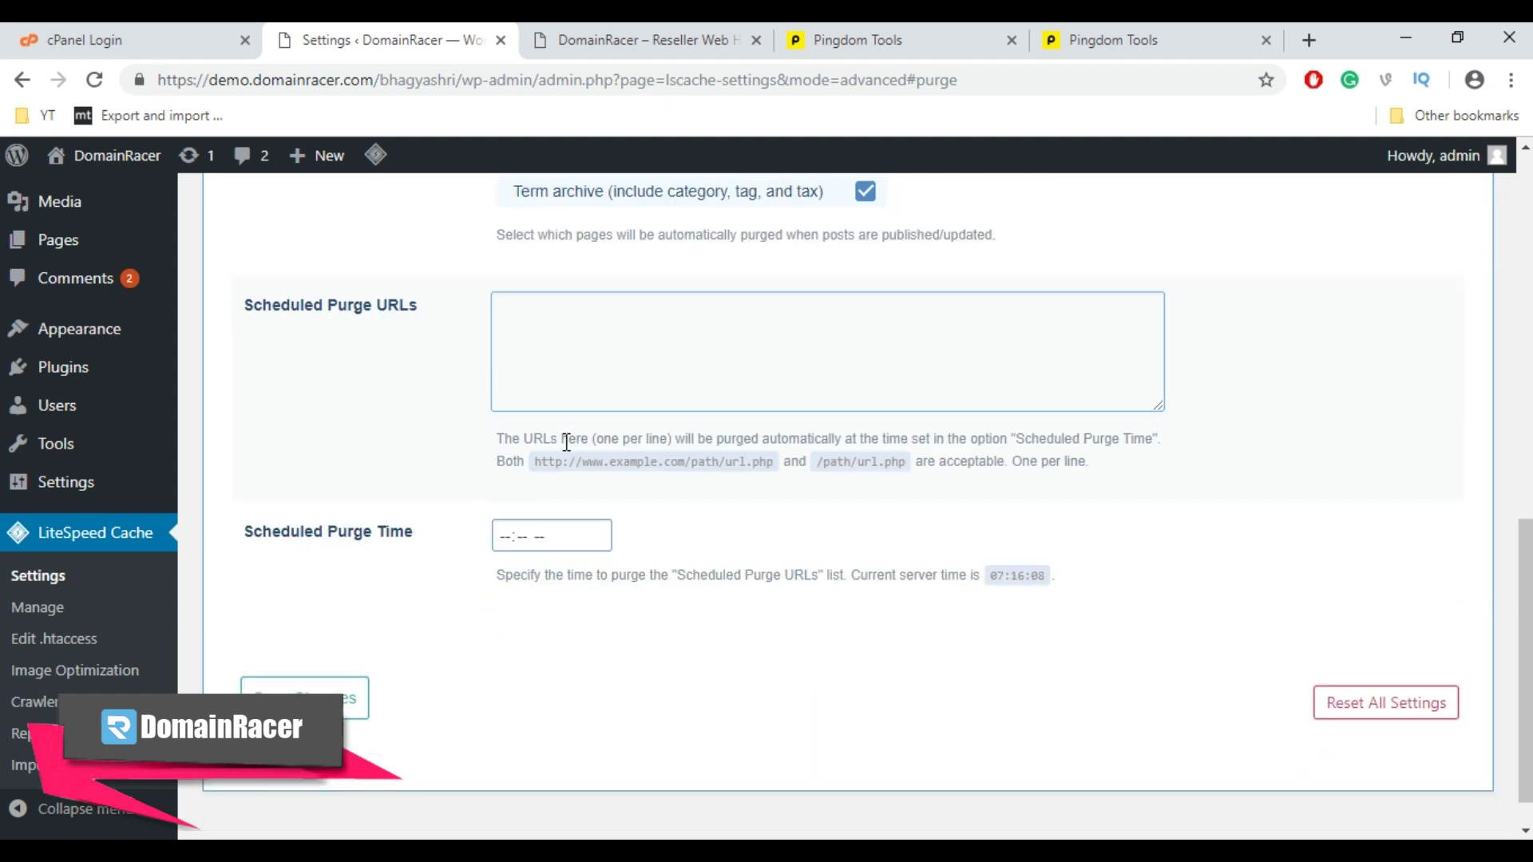
{"action": "scroll", "coordinate": [567, 442], "scroll_direction": "down", "scroll_amount": 1}
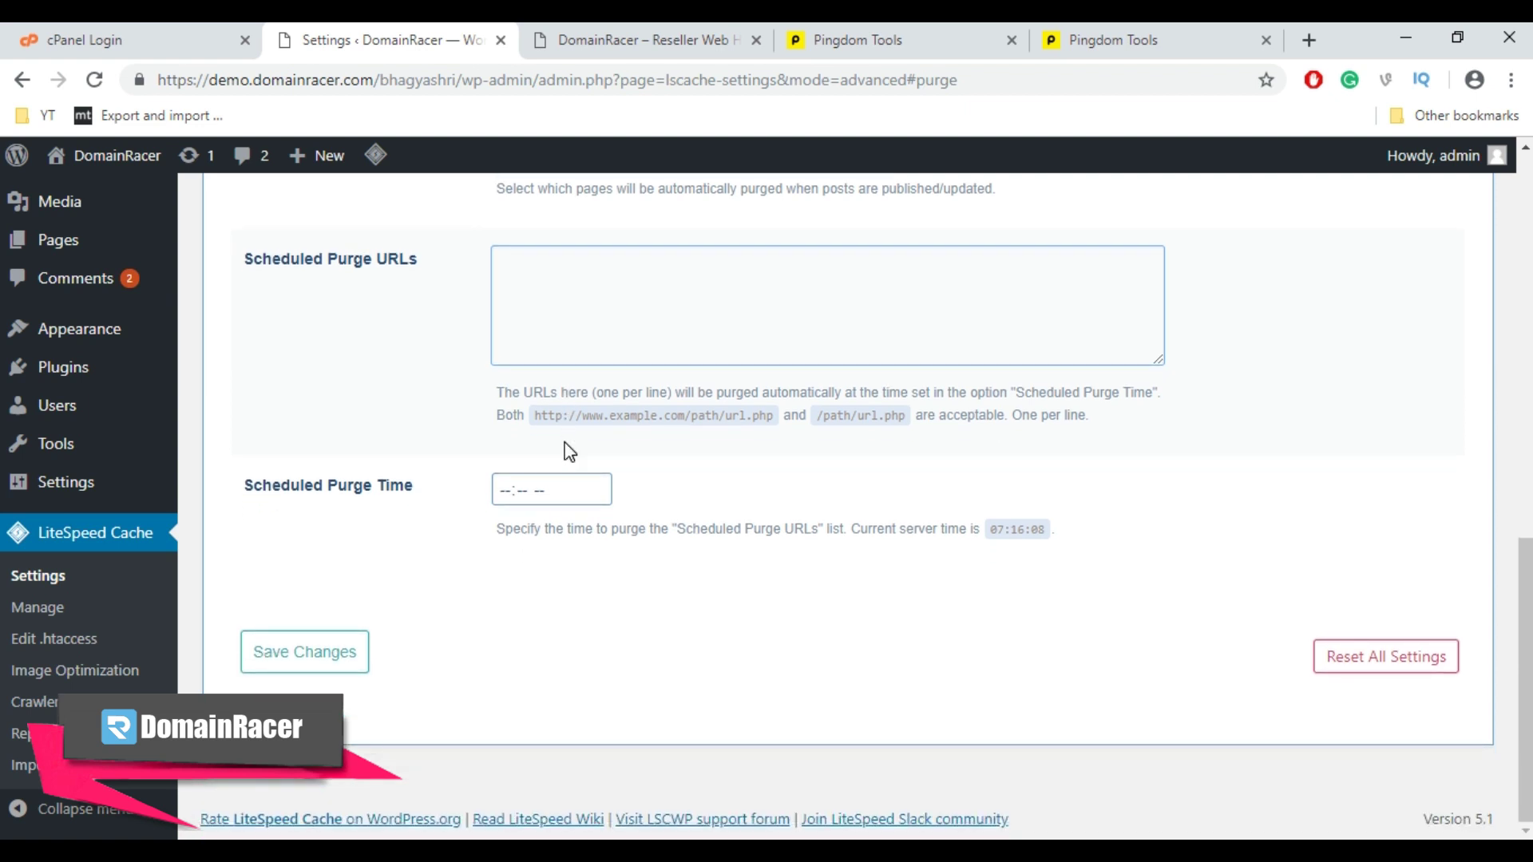
{"action": "scroll", "coordinate": [543, 450], "scroll_direction": "up", "scroll_amount": 2}
{"action": "scroll", "coordinate": [540, 450], "scroll_direction": "up", "scroll_amount": 1}
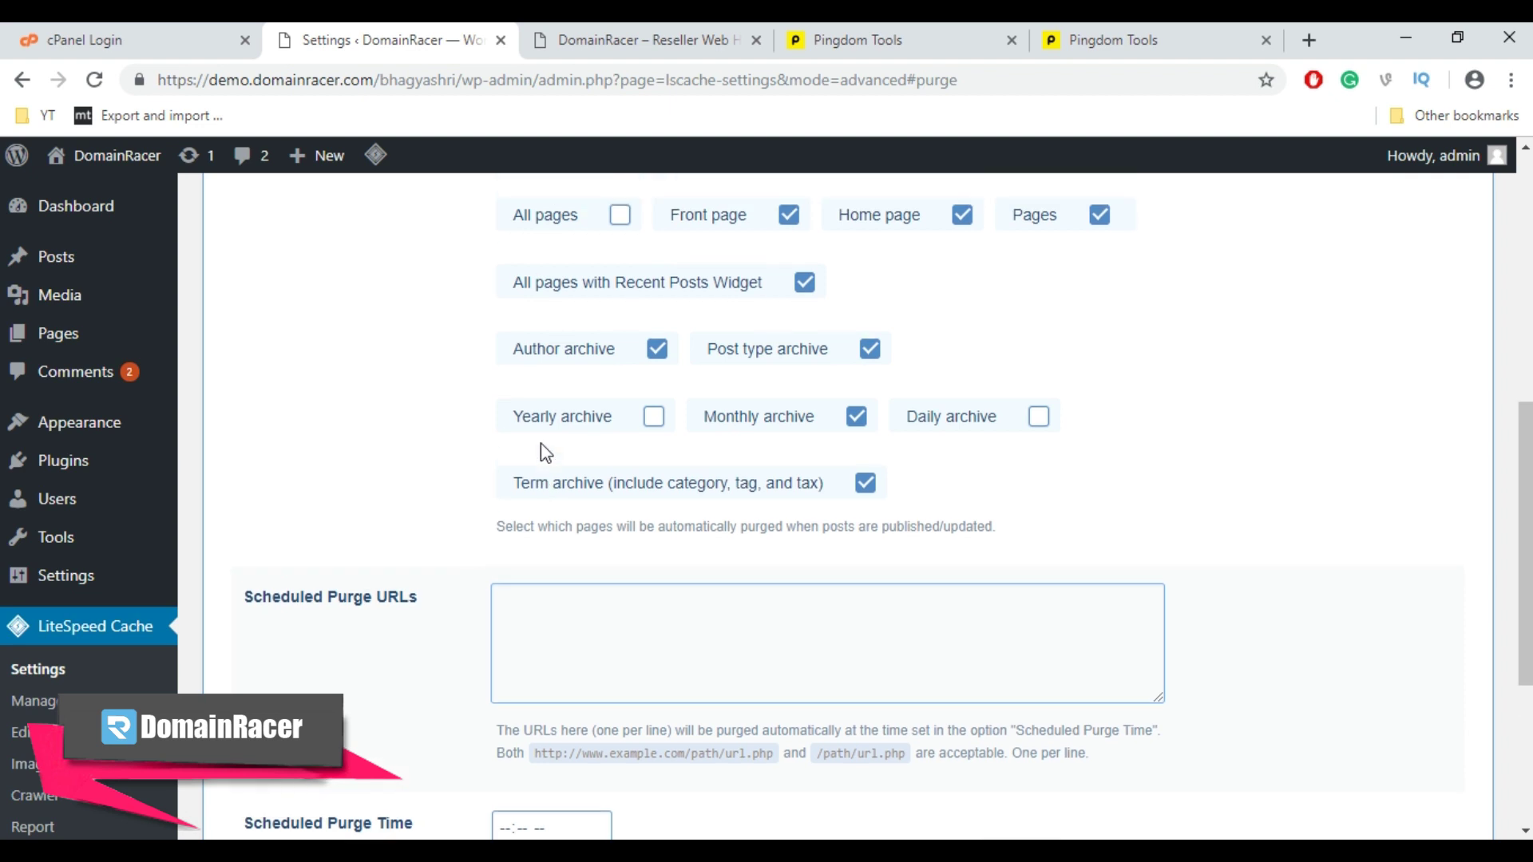
{"action": "scroll", "coordinate": [541, 450], "scroll_direction": "up", "scroll_amount": 2}
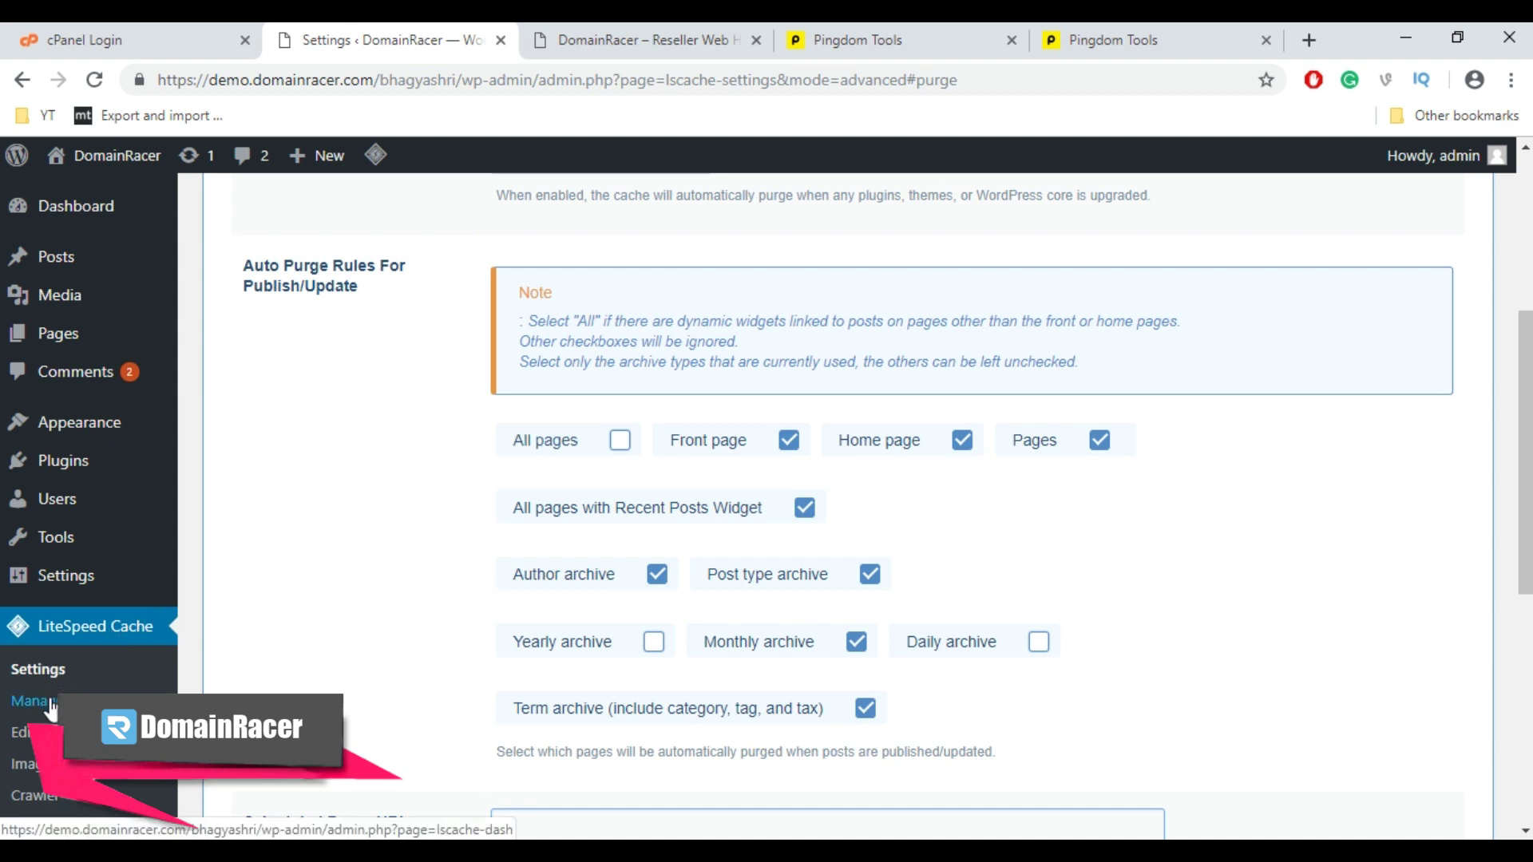
{"action": "scroll", "coordinate": [461, 576], "scroll_direction": "down", "scroll_amount": 5}
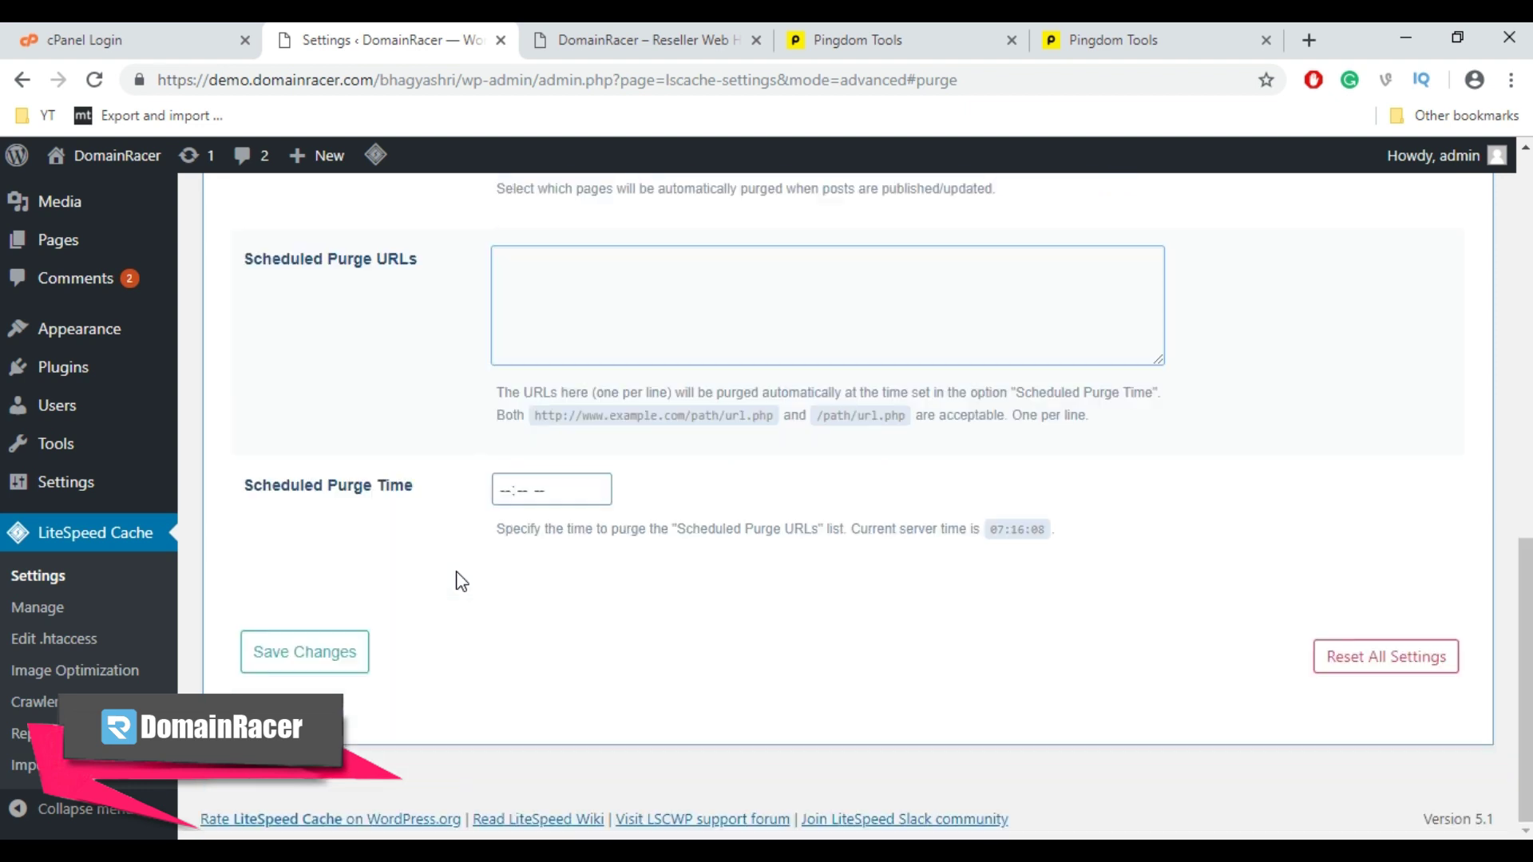
Save the [3] Purge settings with the existing auto-purge rules unchanged
{"action": "left_click", "coordinate": [307, 666]}
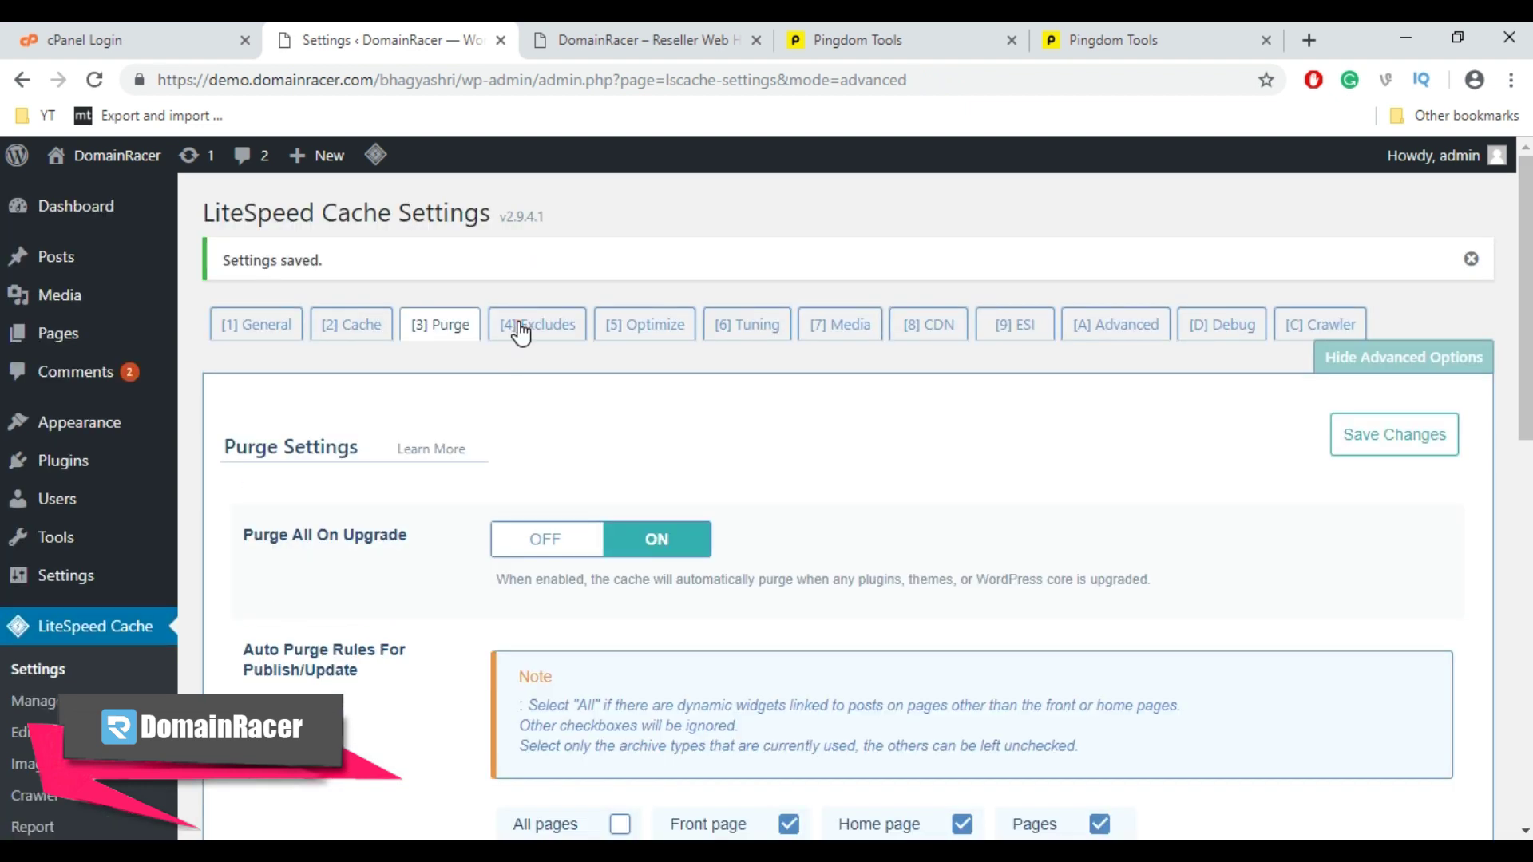
Review the [4] Excludes tab's Force Cache URIs and Do Not Cache fields
{"action": "left_click", "coordinate": [523, 326]}
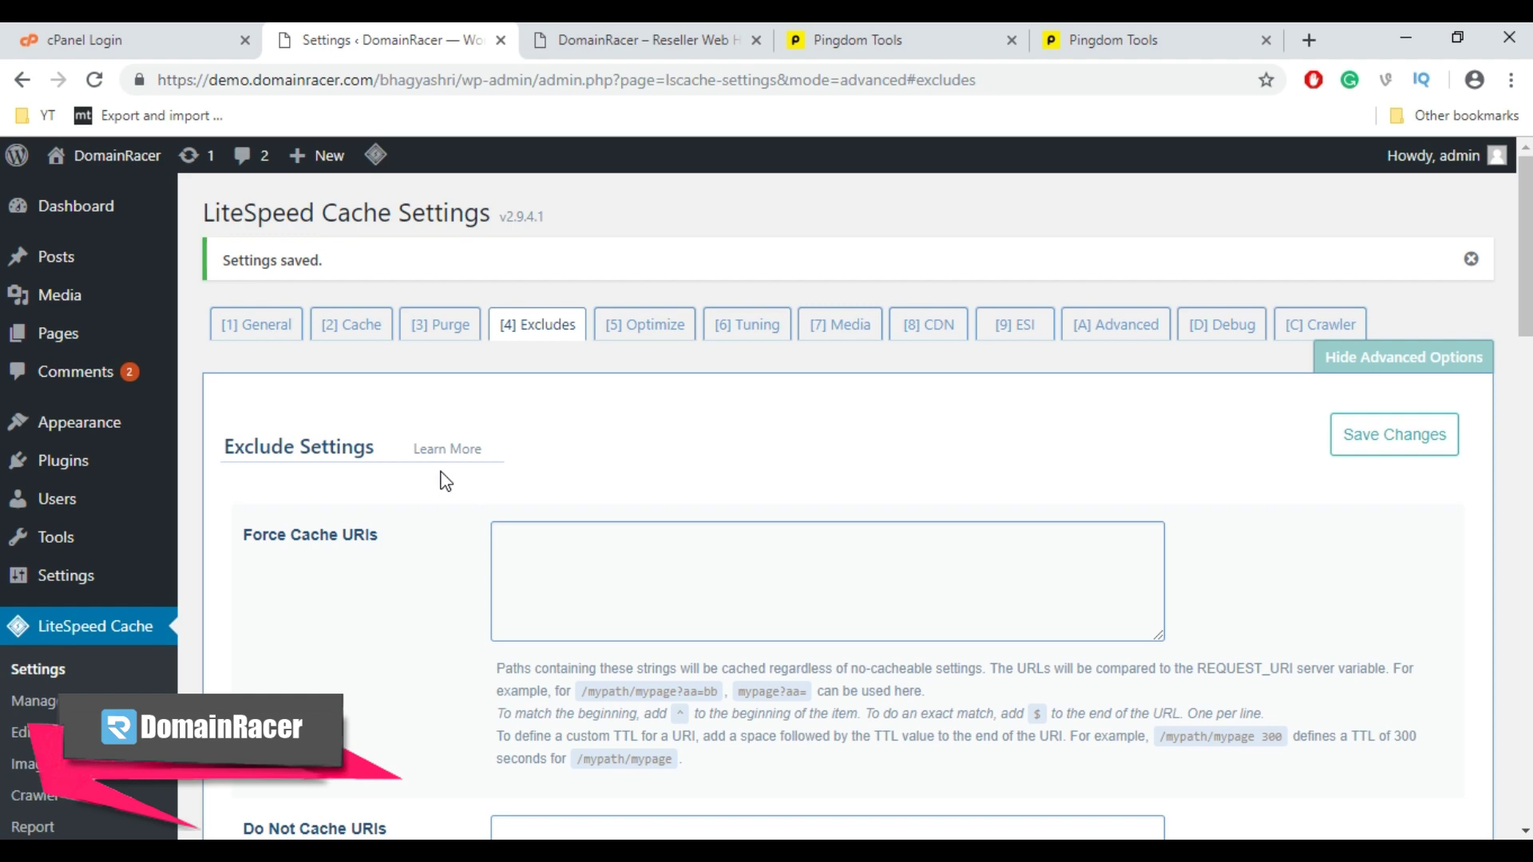
{"action": "scroll", "coordinate": [439, 480], "scroll_direction": "down", "scroll_amount": 3}
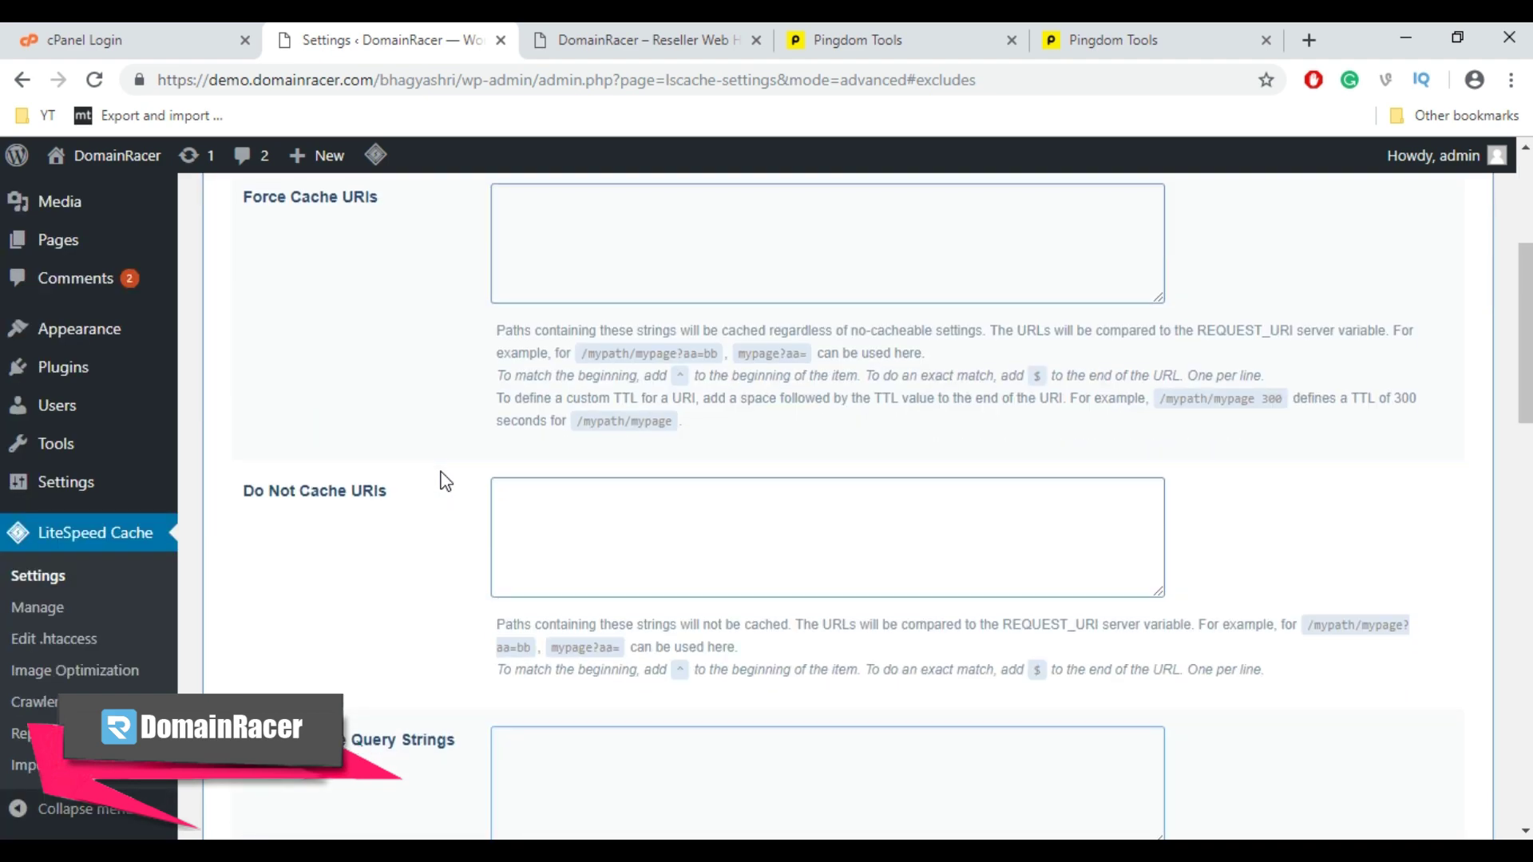
{"action": "scroll", "coordinate": [440, 479], "scroll_direction": "down", "scroll_amount": 1}
{"action": "scroll", "coordinate": [440, 480], "scroll_direction": "down", "scroll_amount": 2}
{"action": "scroll", "coordinate": [439, 480], "scroll_direction": "down", "scroll_amount": 2}
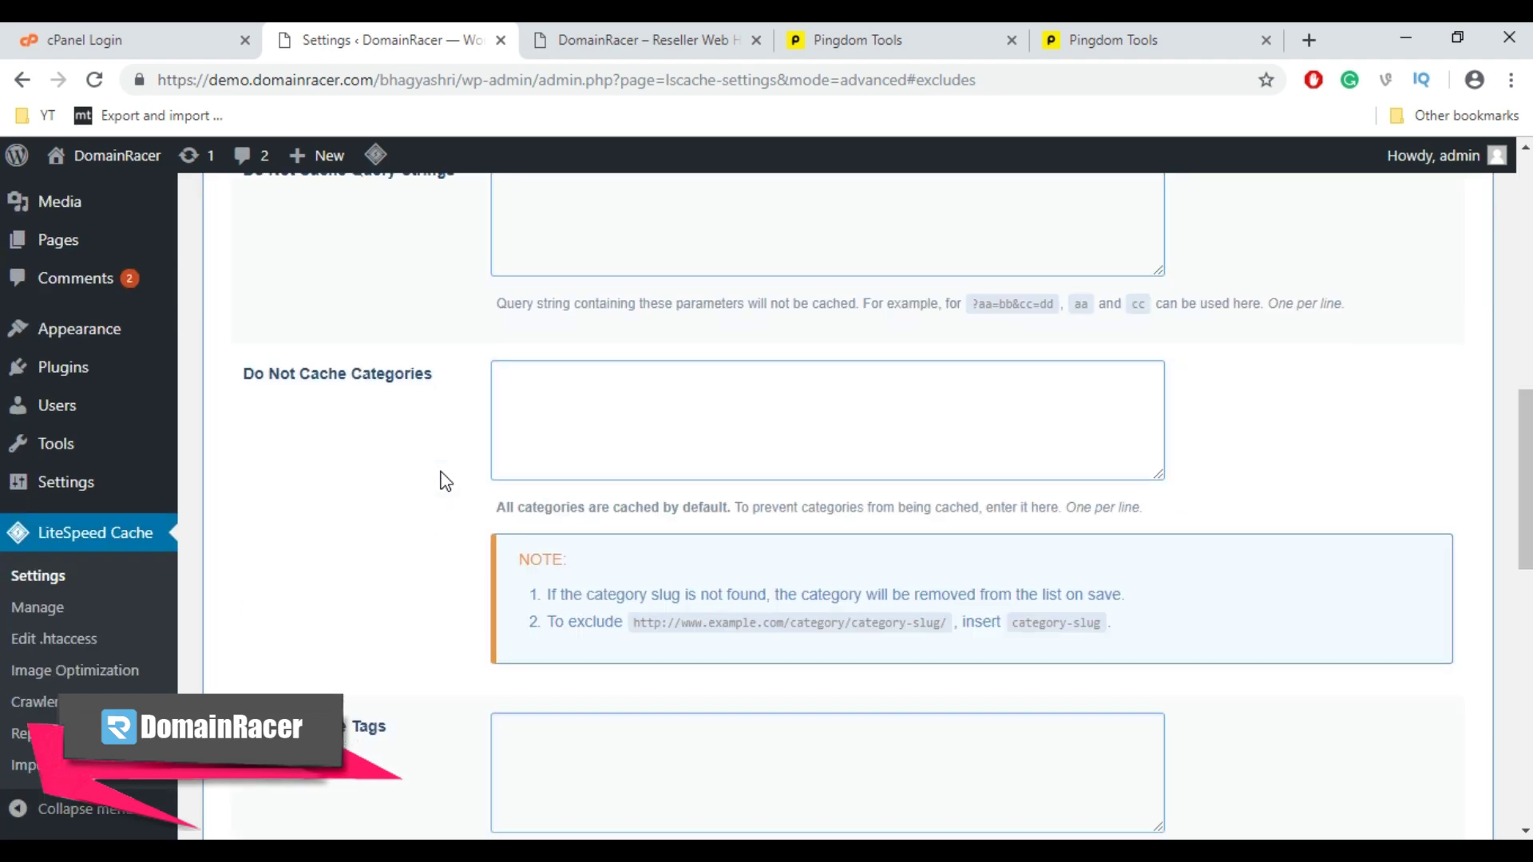
{"action": "scroll", "coordinate": [440, 479], "scroll_direction": "down", "scroll_amount": 2}
{"action": "scroll", "coordinate": [440, 479], "scroll_direction": "down", "scroll_amount": 4}
{"action": "scroll", "coordinate": [439, 480], "scroll_direction": "up", "scroll_amount": 2}
{"action": "scroll", "coordinate": [440, 479], "scroll_direction": "up", "scroll_amount": 5}
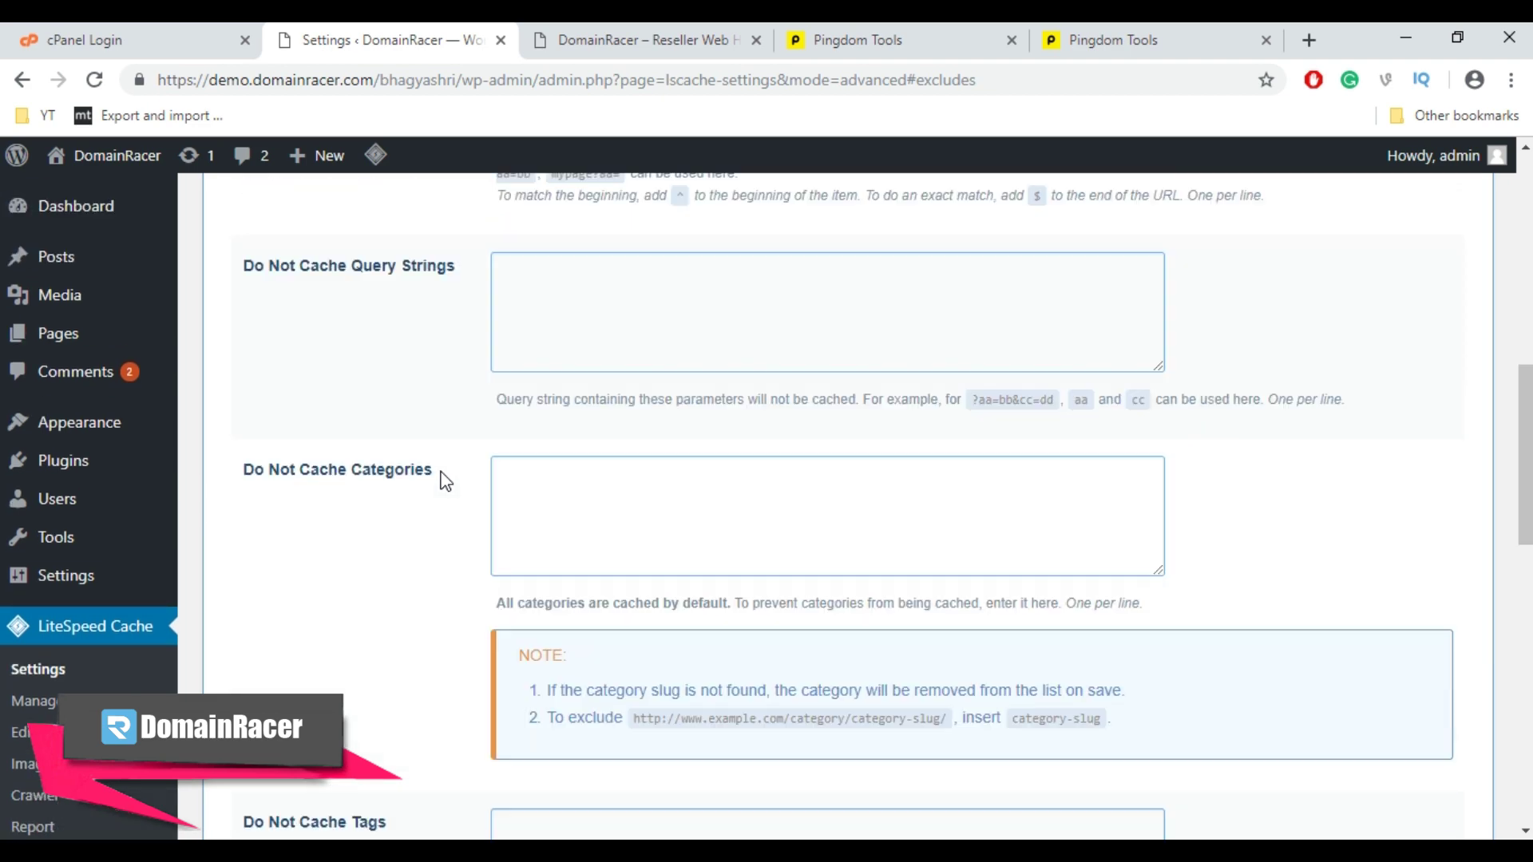
{"action": "scroll", "coordinate": [440, 480], "scroll_direction": "up", "scroll_amount": 5}
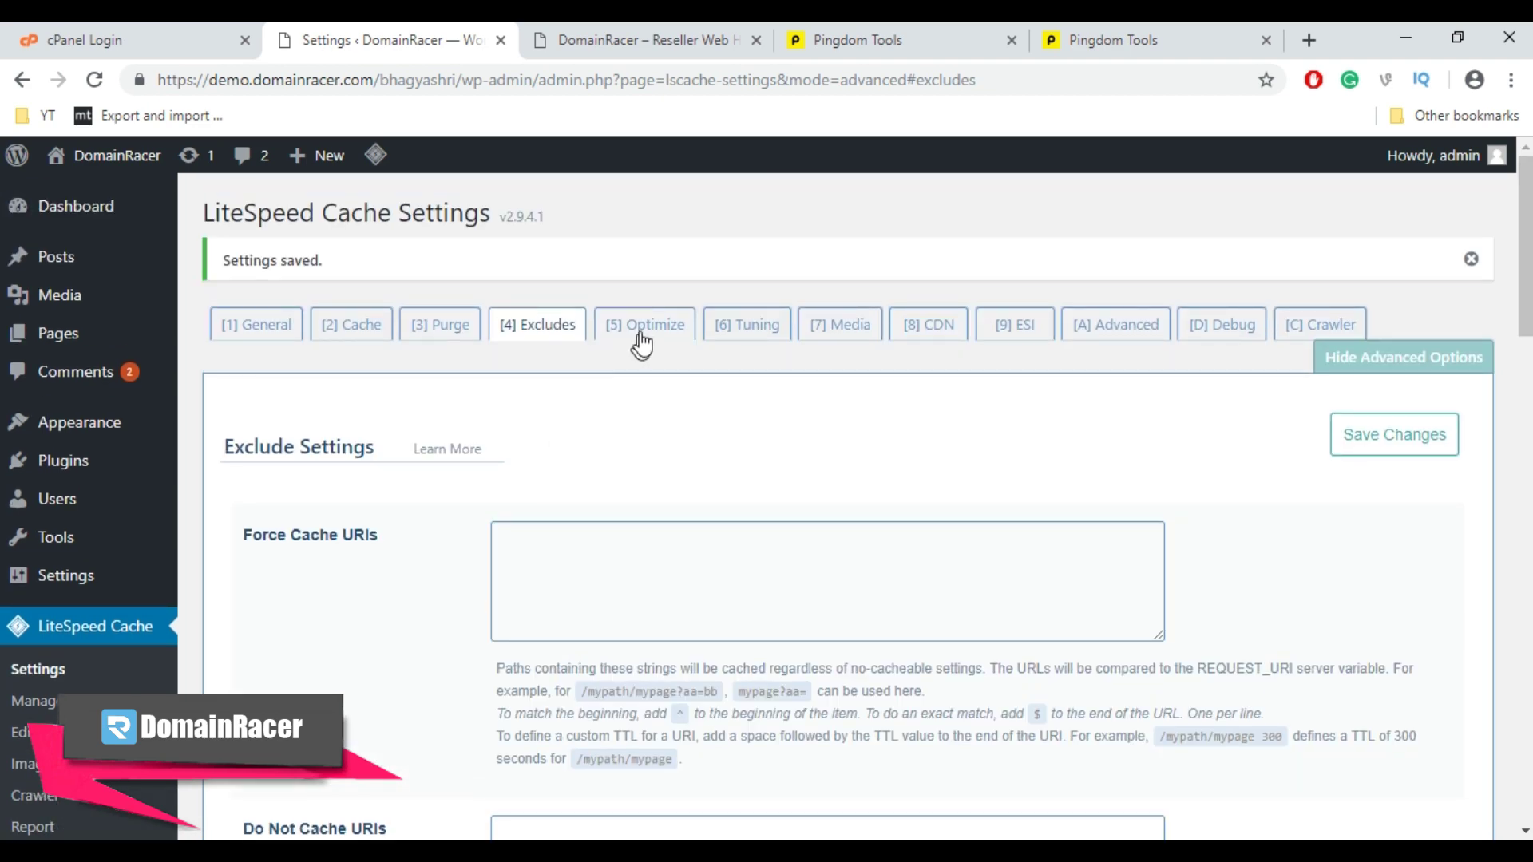
Review the [5] Optimize tab down to Remove Comments, leaving minify and combine off
{"action": "left_click", "coordinate": [642, 340]}
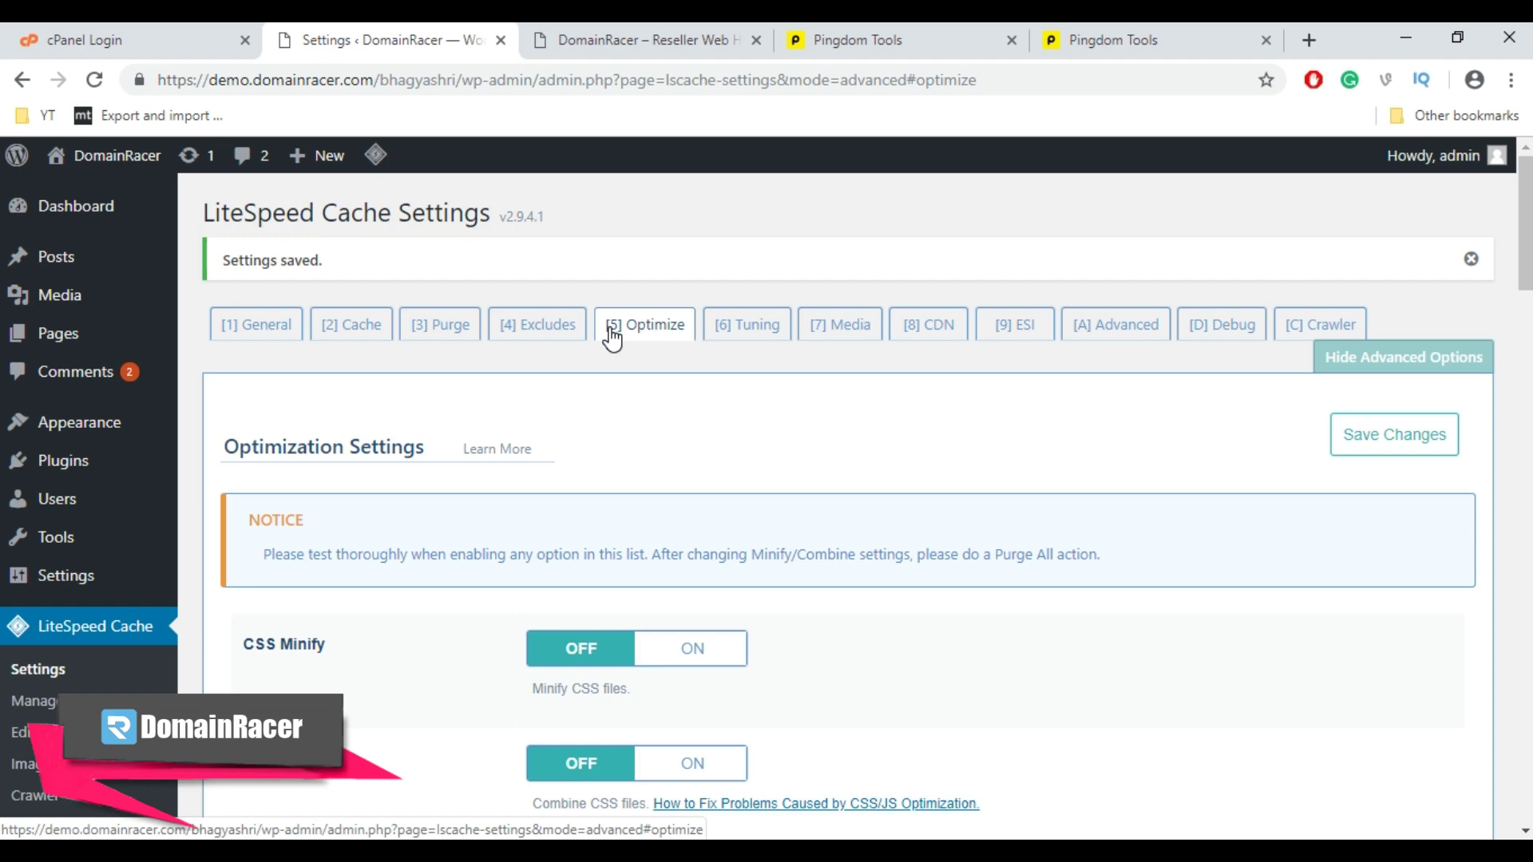
{"action": "scroll", "coordinate": [643, 504], "scroll_direction": "down", "scroll_amount": 3}
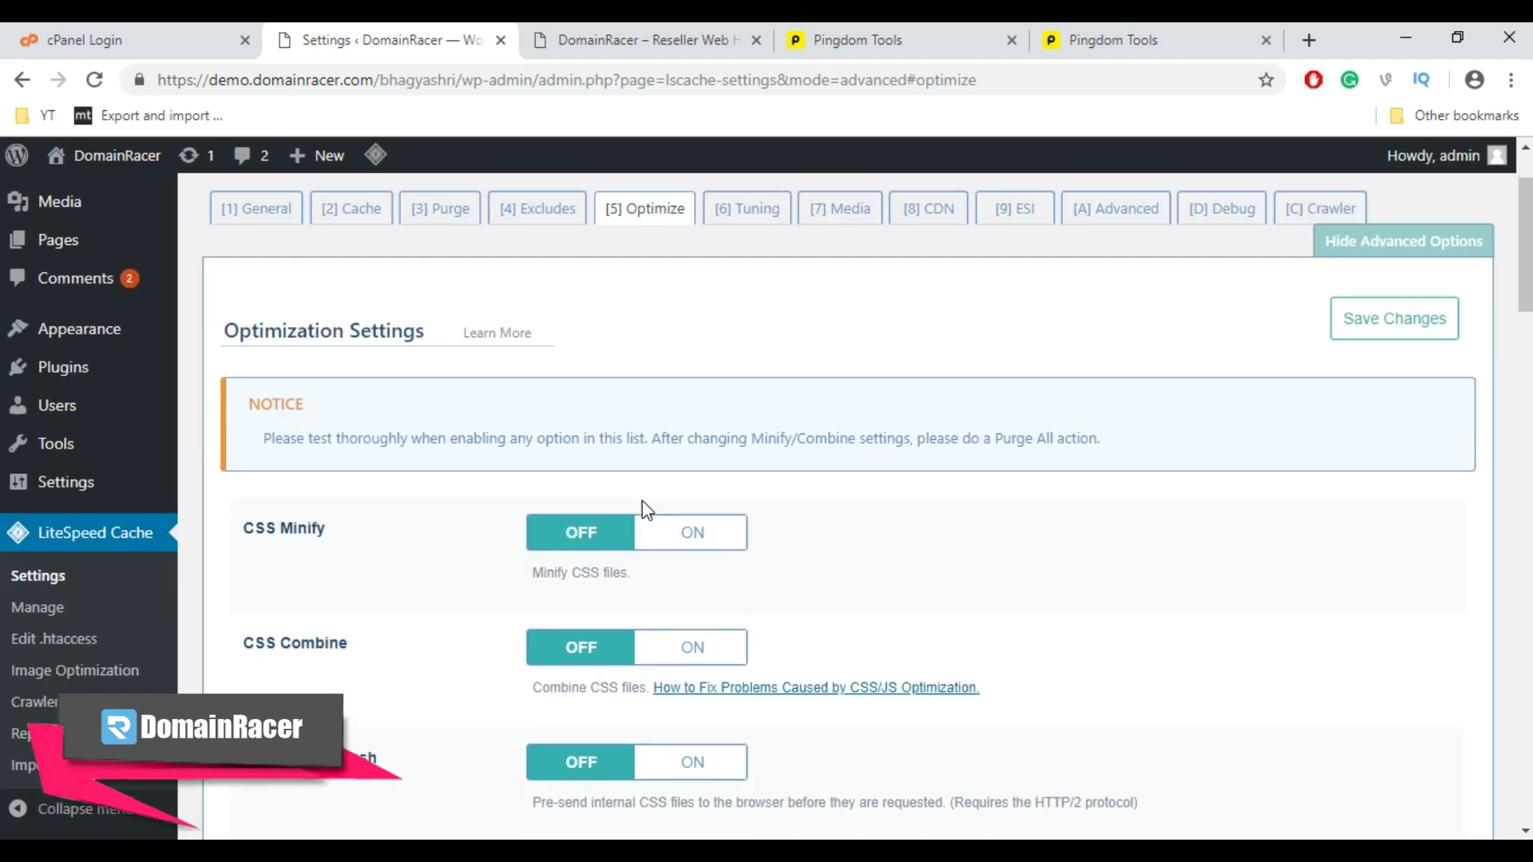
{"action": "scroll", "coordinate": [642, 509], "scroll_direction": "down", "scroll_amount": 1}
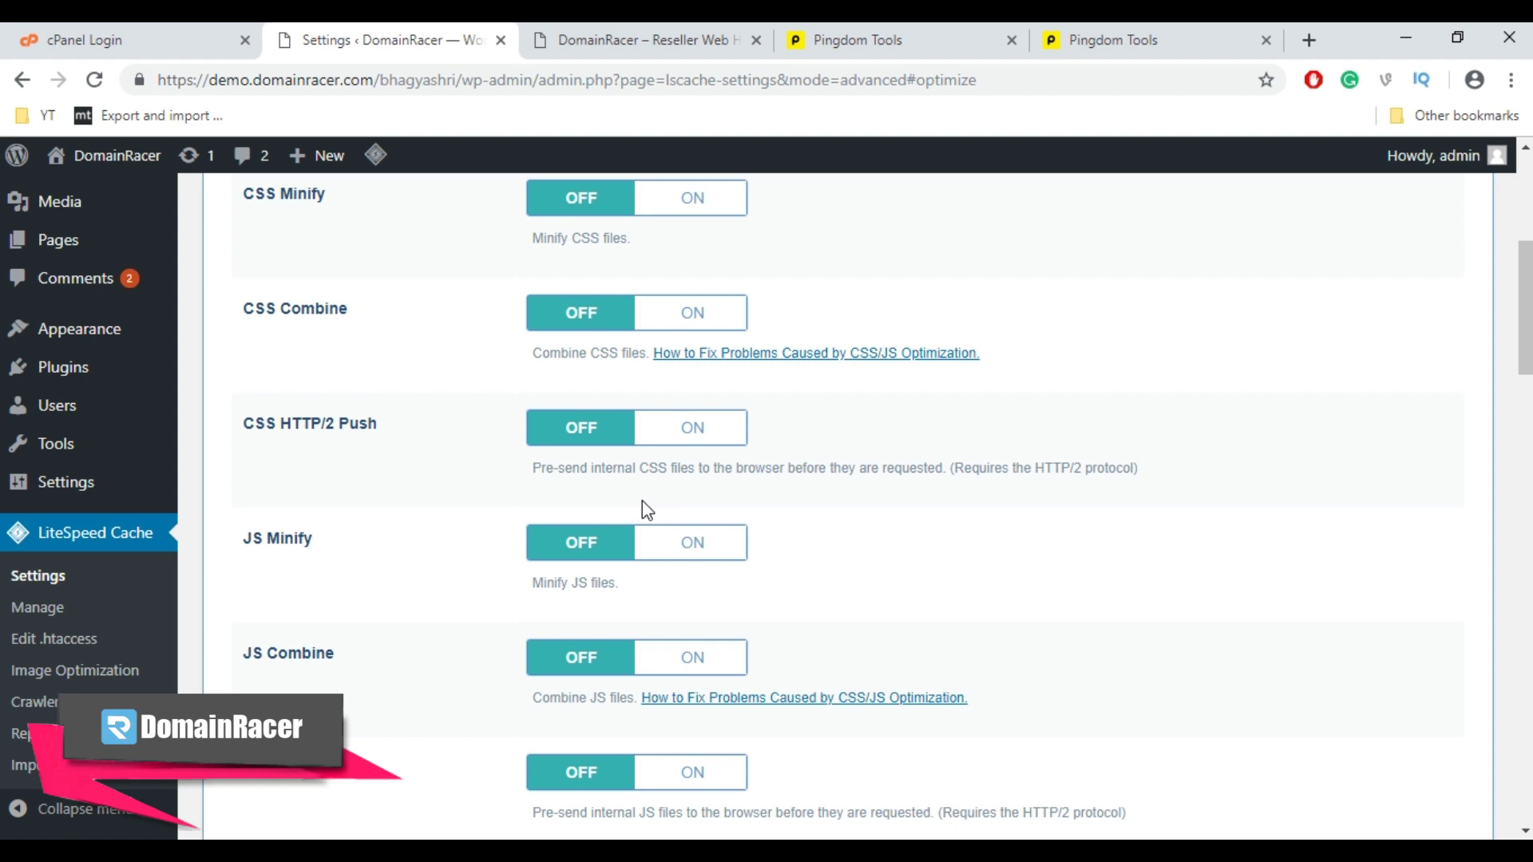
{"action": "scroll", "coordinate": [642, 508], "scroll_direction": "down", "scroll_amount": 1}
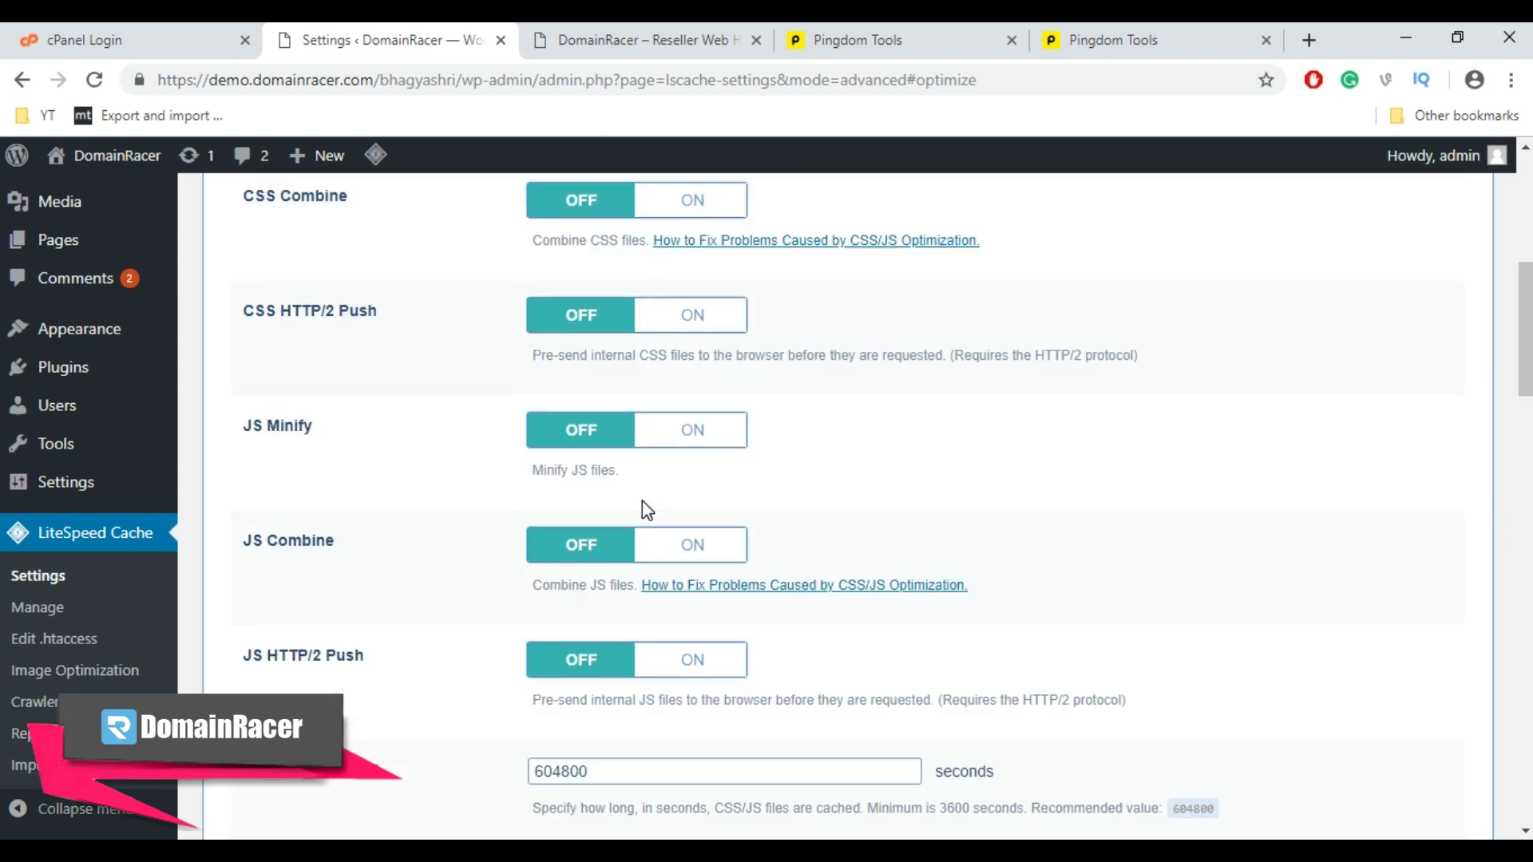
{"action": "scroll", "coordinate": [587, 469], "scroll_direction": "down", "scroll_amount": 1}
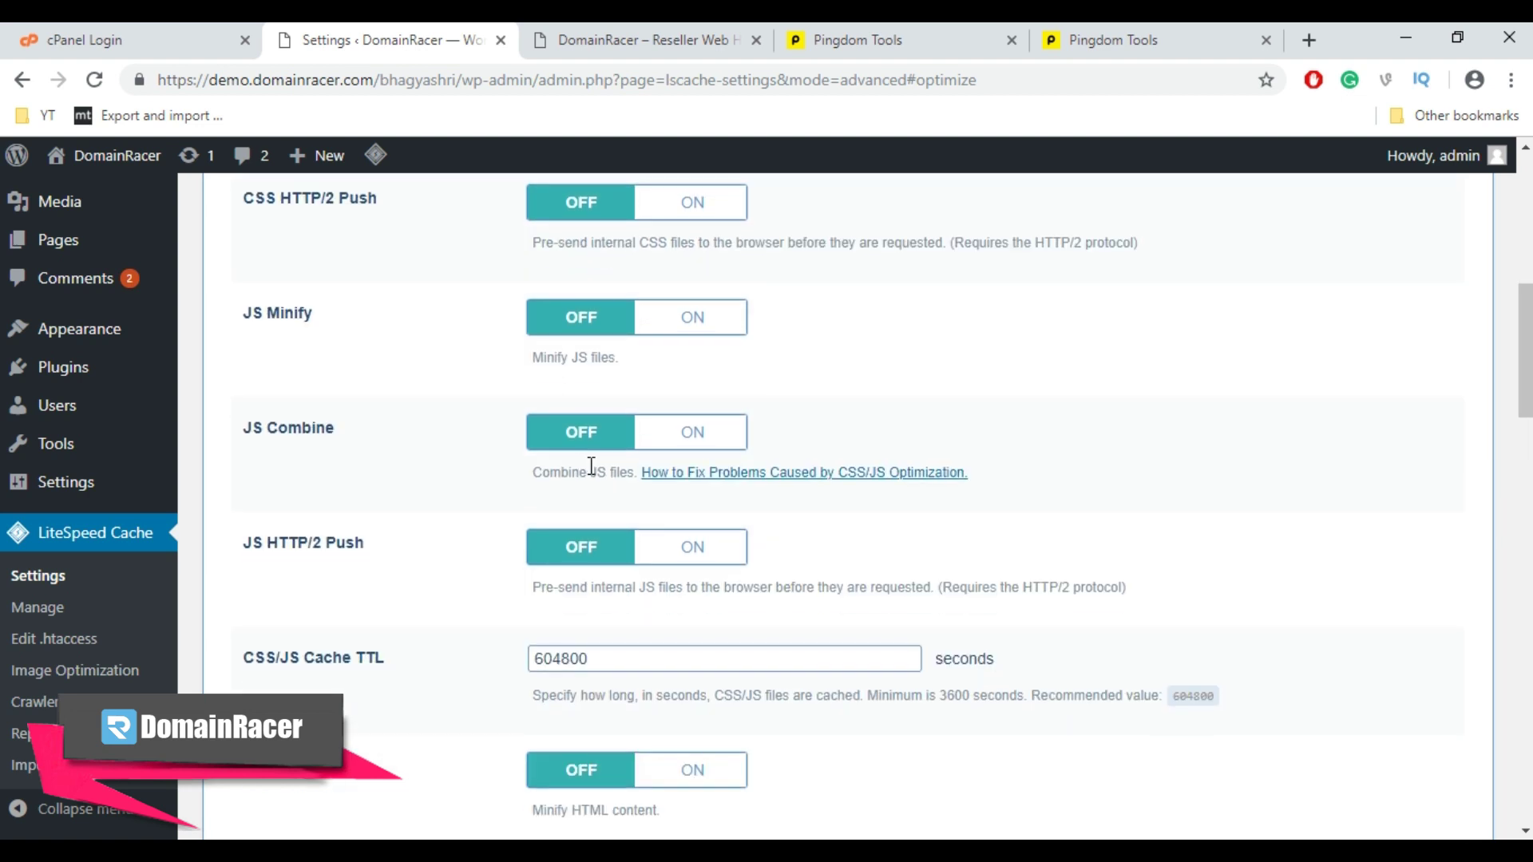
{"action": "scroll", "coordinate": [590, 466], "scroll_direction": "down", "scroll_amount": 2}
{"action": "scroll", "coordinate": [591, 467], "scroll_direction": "down", "scroll_amount": 1}
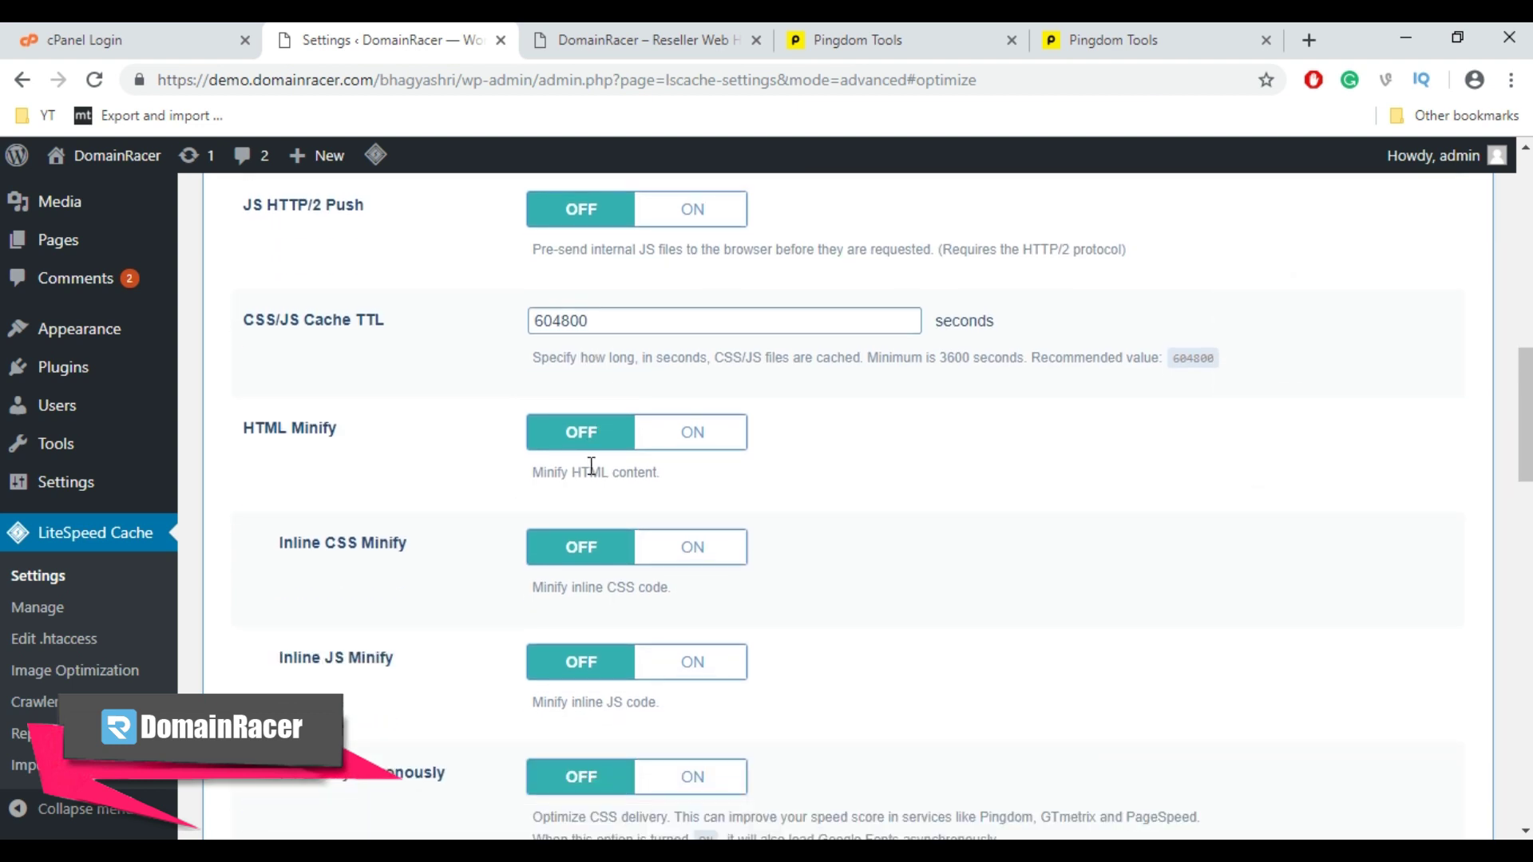
{"action": "scroll", "coordinate": [590, 467], "scroll_direction": "down", "scroll_amount": 1}
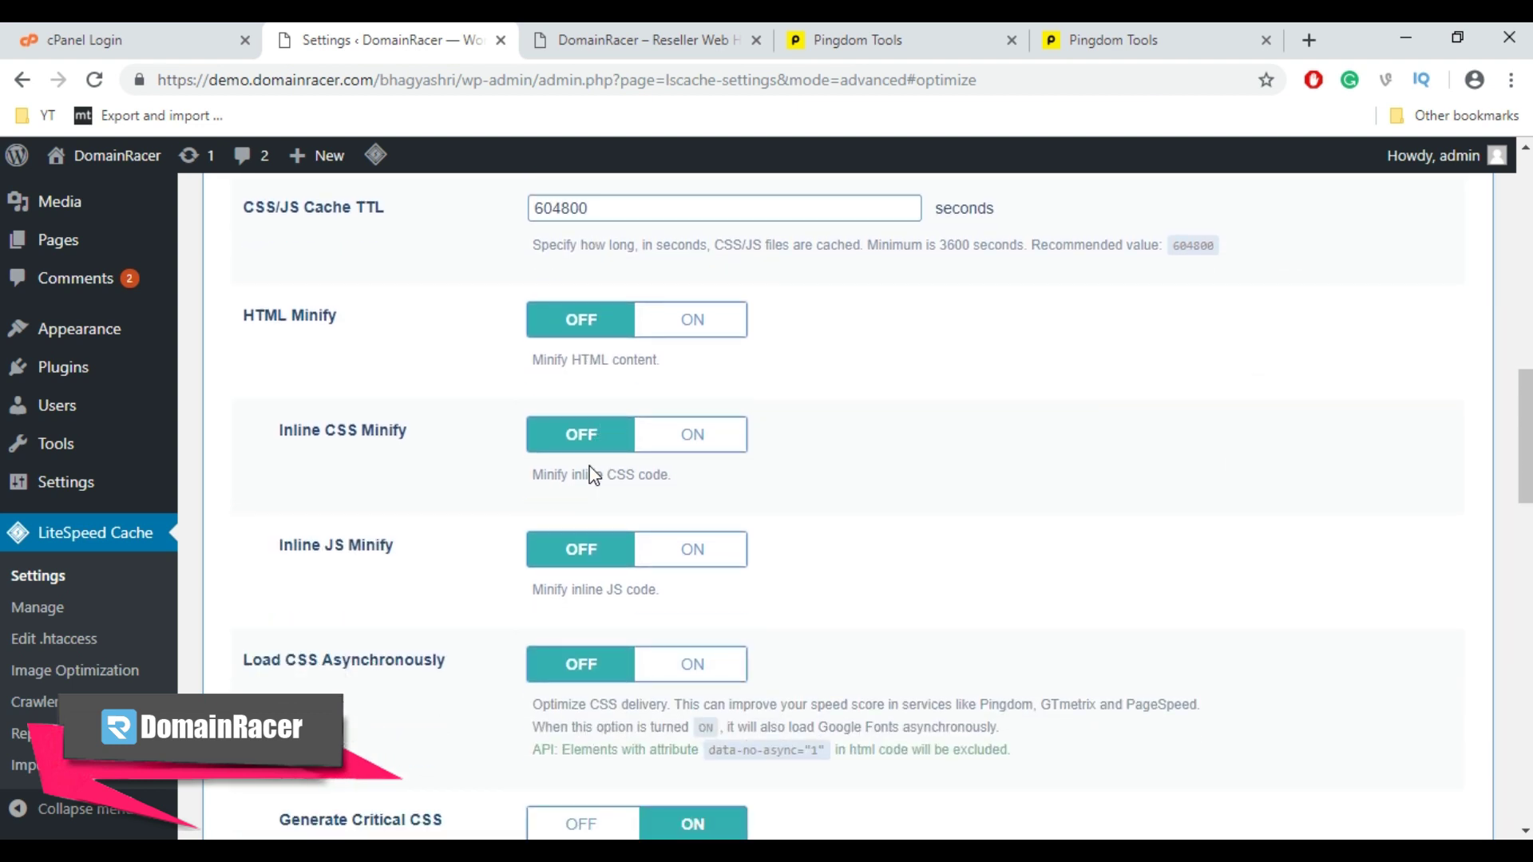
{"action": "scroll", "coordinate": [588, 474], "scroll_direction": "down", "scroll_amount": 1}
{"action": "scroll", "coordinate": [590, 475], "scroll_direction": "down", "scroll_amount": 2}
{"action": "scroll", "coordinate": [591, 477], "scroll_direction": "down", "scroll_amount": 1}
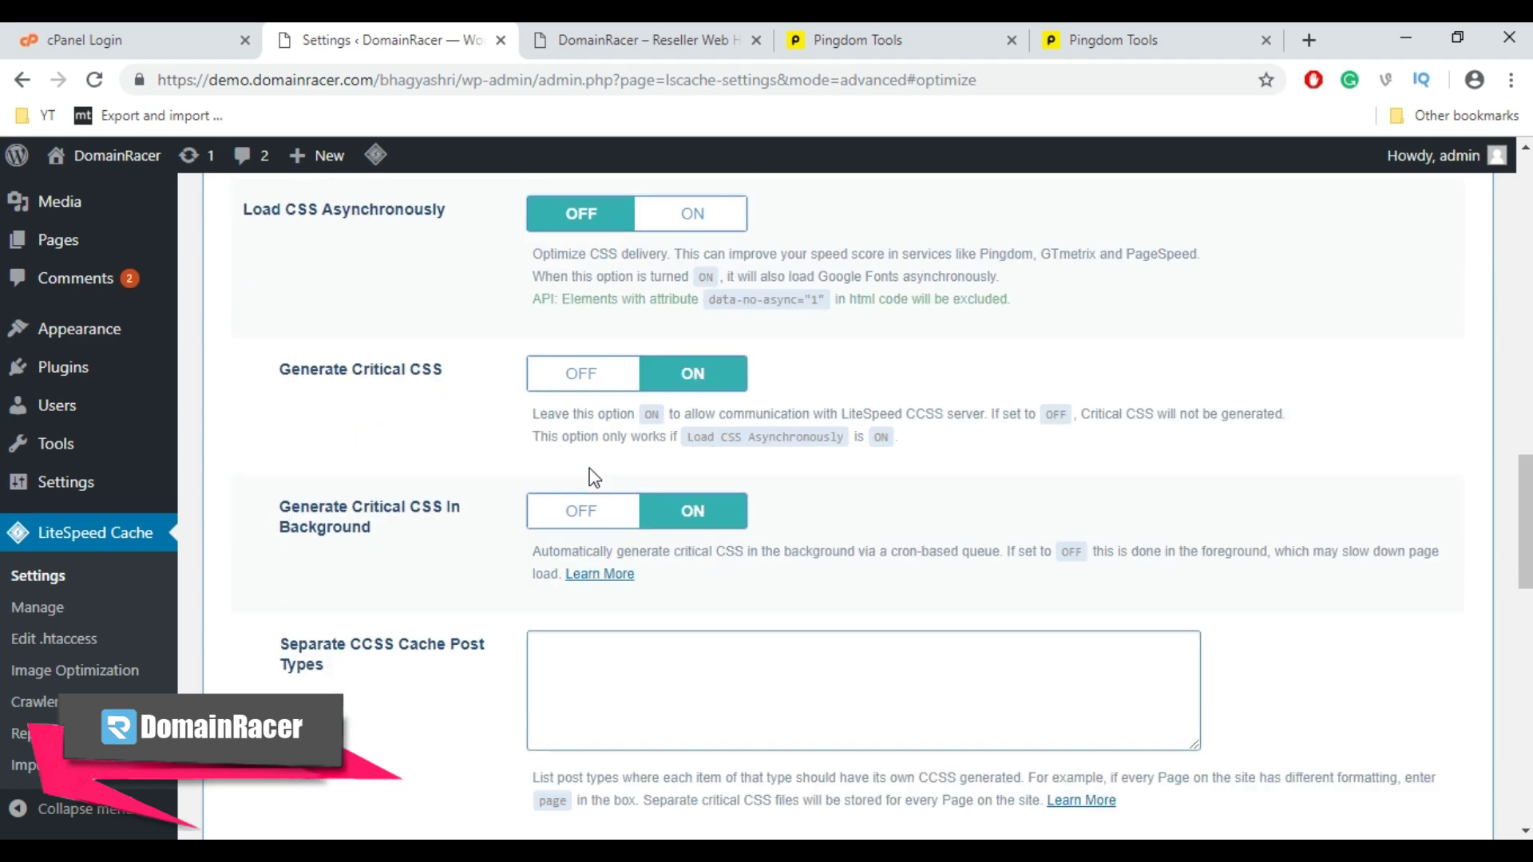
{"action": "scroll", "coordinate": [590, 476], "scroll_direction": "down", "scroll_amount": 10}
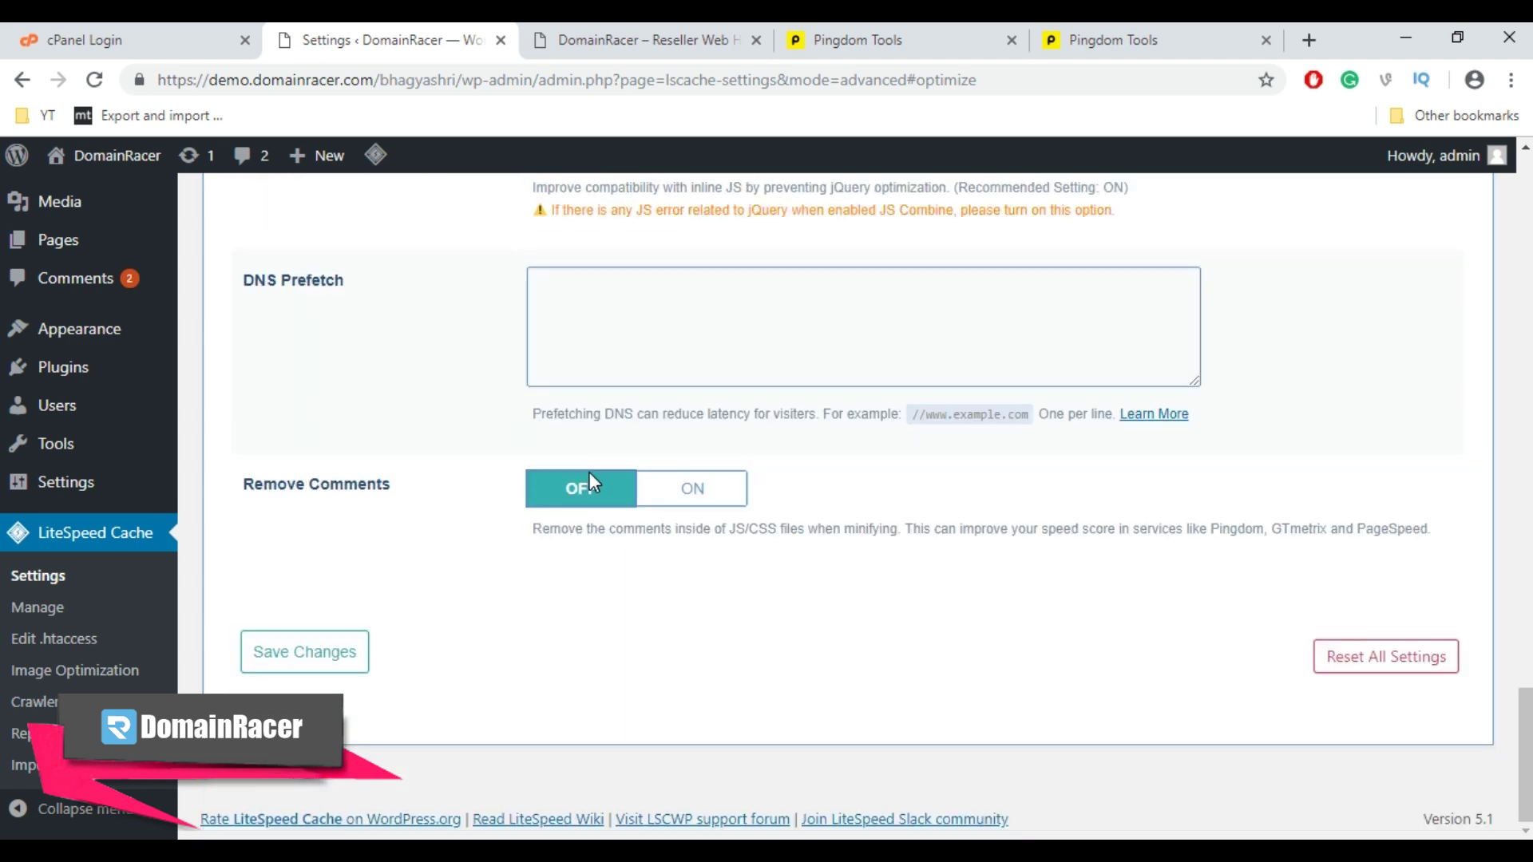
{"action": "scroll", "coordinate": [590, 472], "scroll_direction": "up", "scroll_amount": 5}
{"action": "scroll", "coordinate": [590, 472], "scroll_direction": "up", "scroll_amount": 4}
{"action": "scroll", "coordinate": [589, 472], "scroll_direction": "up", "scroll_amount": 4}
{"action": "scroll", "coordinate": [589, 472], "scroll_direction": "up", "scroll_amount": 4}
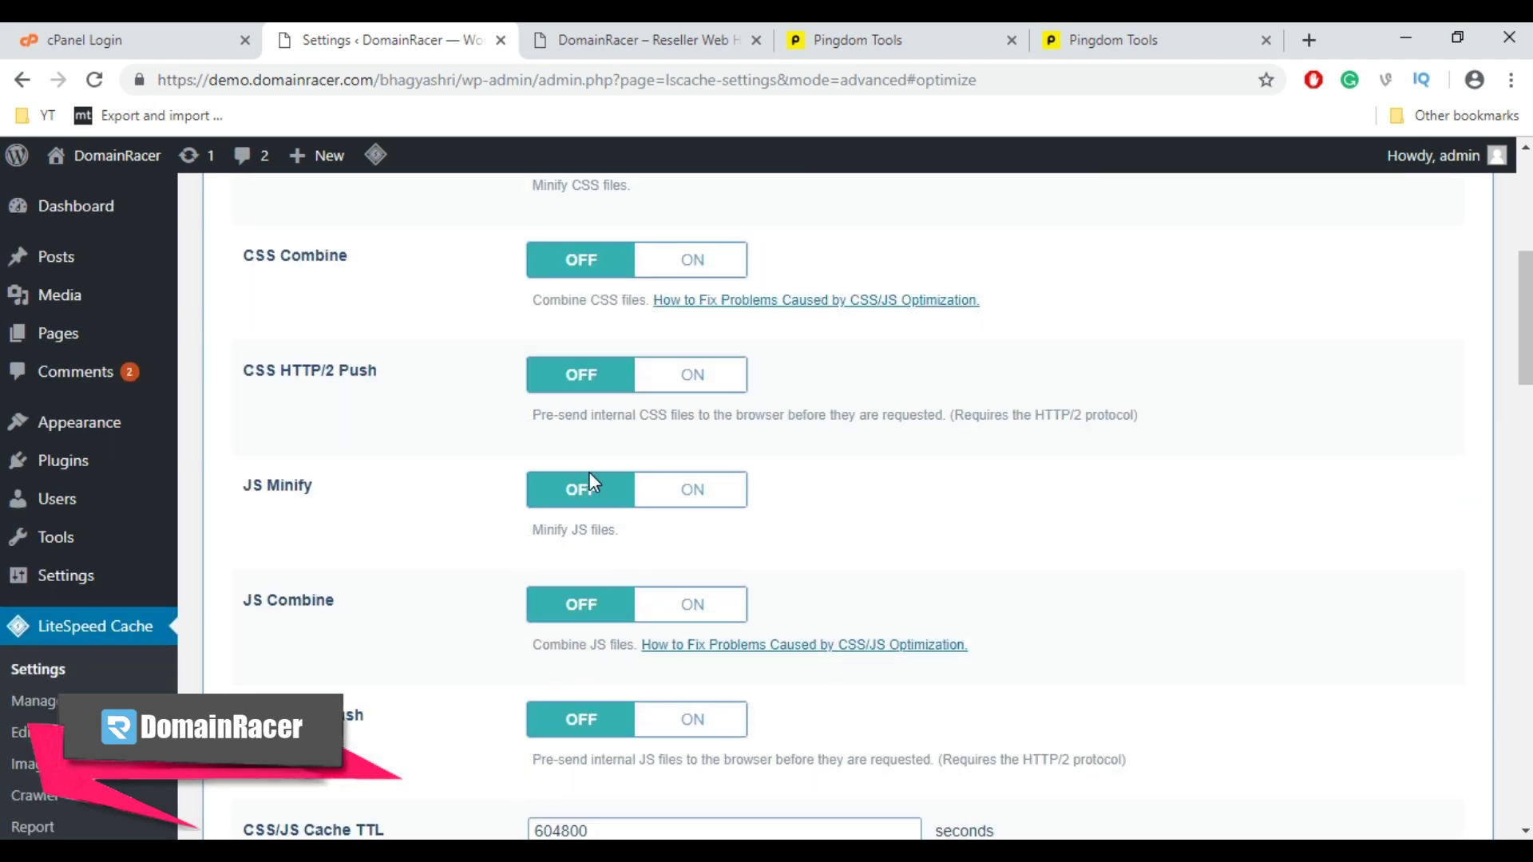
{"action": "scroll", "coordinate": [590, 474], "scroll_direction": "up", "scroll_amount": 4}
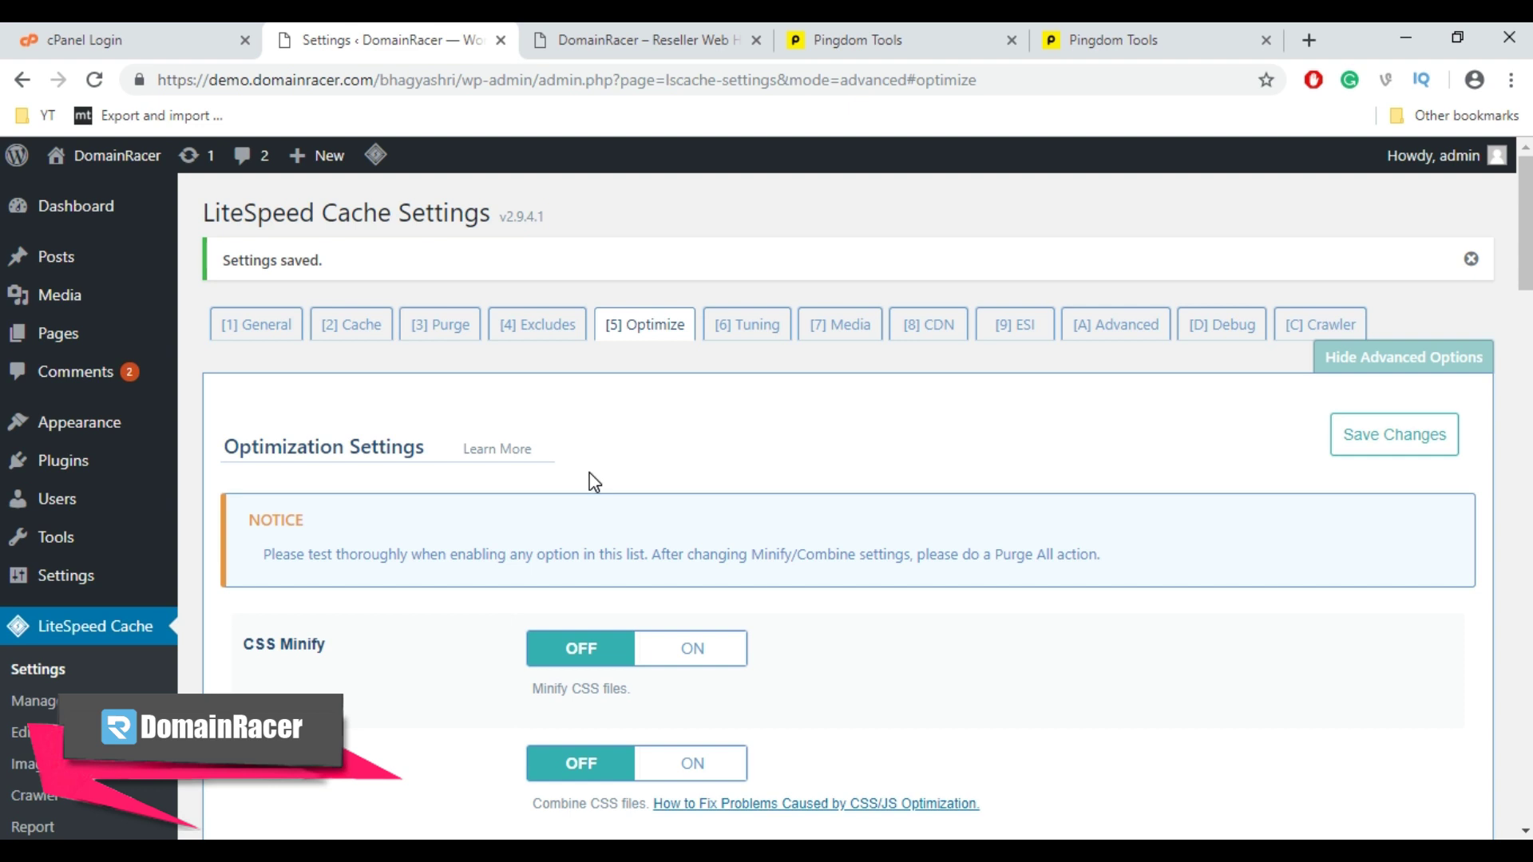
Look through the [6] Tuning, [7] Media lazy-load and [8] CDN Mapping settings, leaving CDN disabled
{"action": "left_click", "coordinate": [757, 342]}
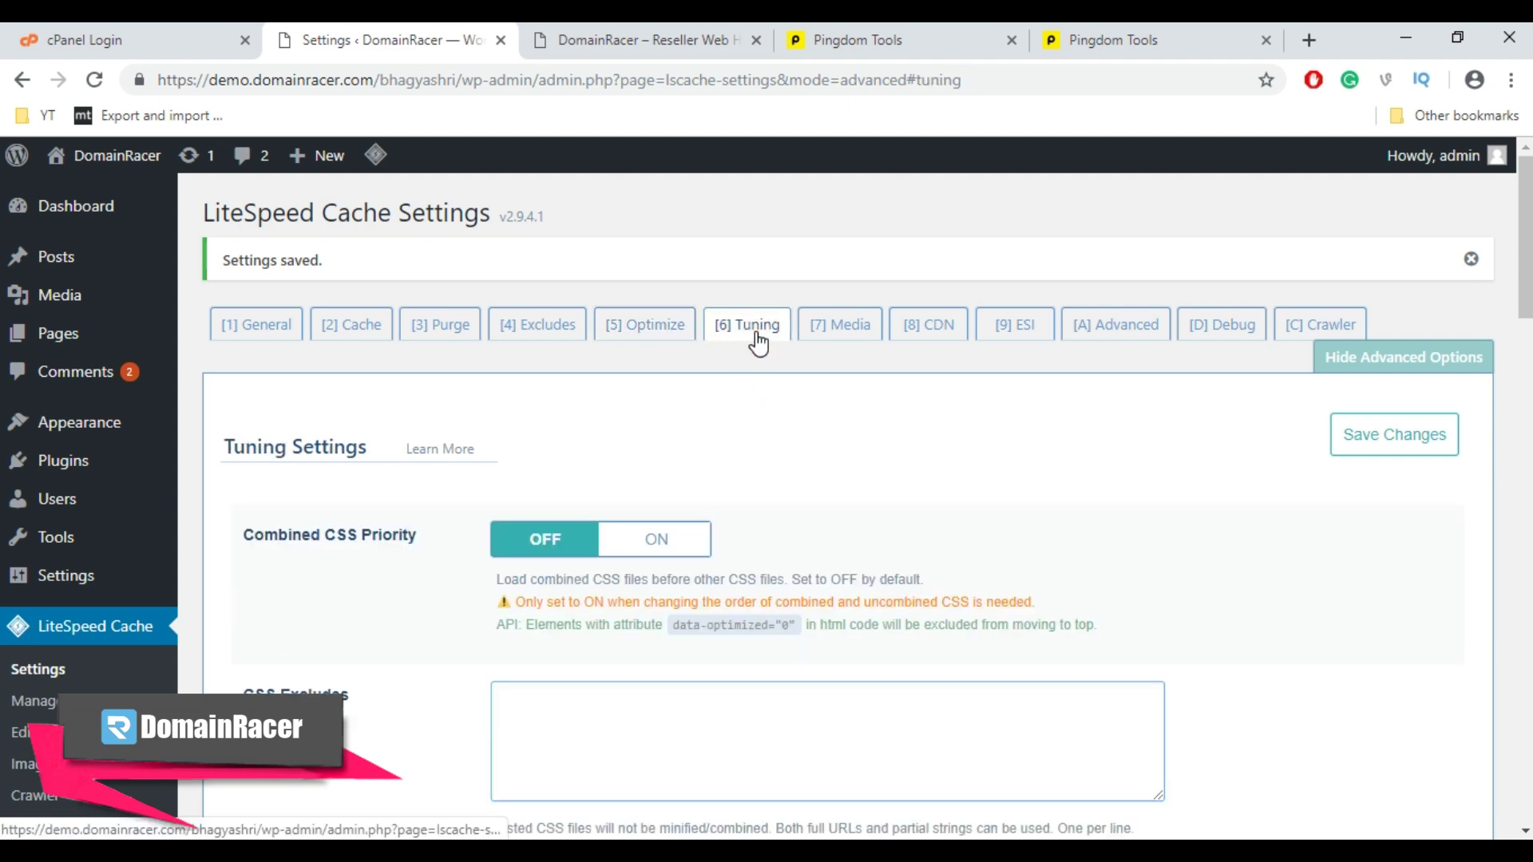
{"action": "left_click", "coordinate": [842, 326]}
{"action": "scroll", "coordinate": [834, 498], "scroll_direction": "down", "scroll_amount": 3}
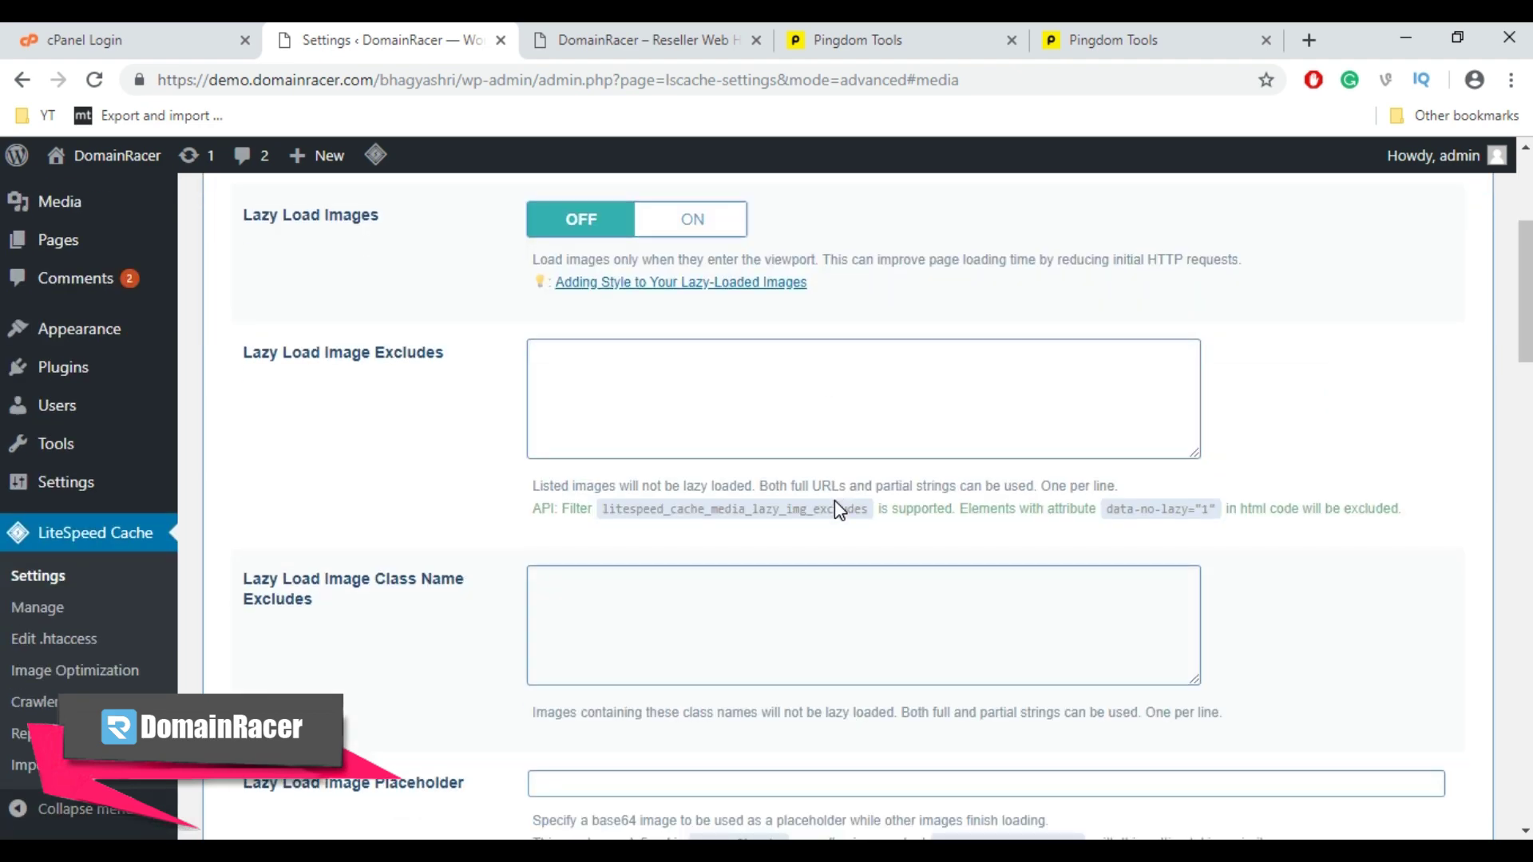
{"action": "scroll", "coordinate": [836, 500], "scroll_direction": "down", "scroll_amount": 4}
{"action": "scroll", "coordinate": [834, 499], "scroll_direction": "up", "scroll_amount": 7}
{"action": "scroll", "coordinate": [835, 509], "scroll_direction": "up", "scroll_amount": 1}
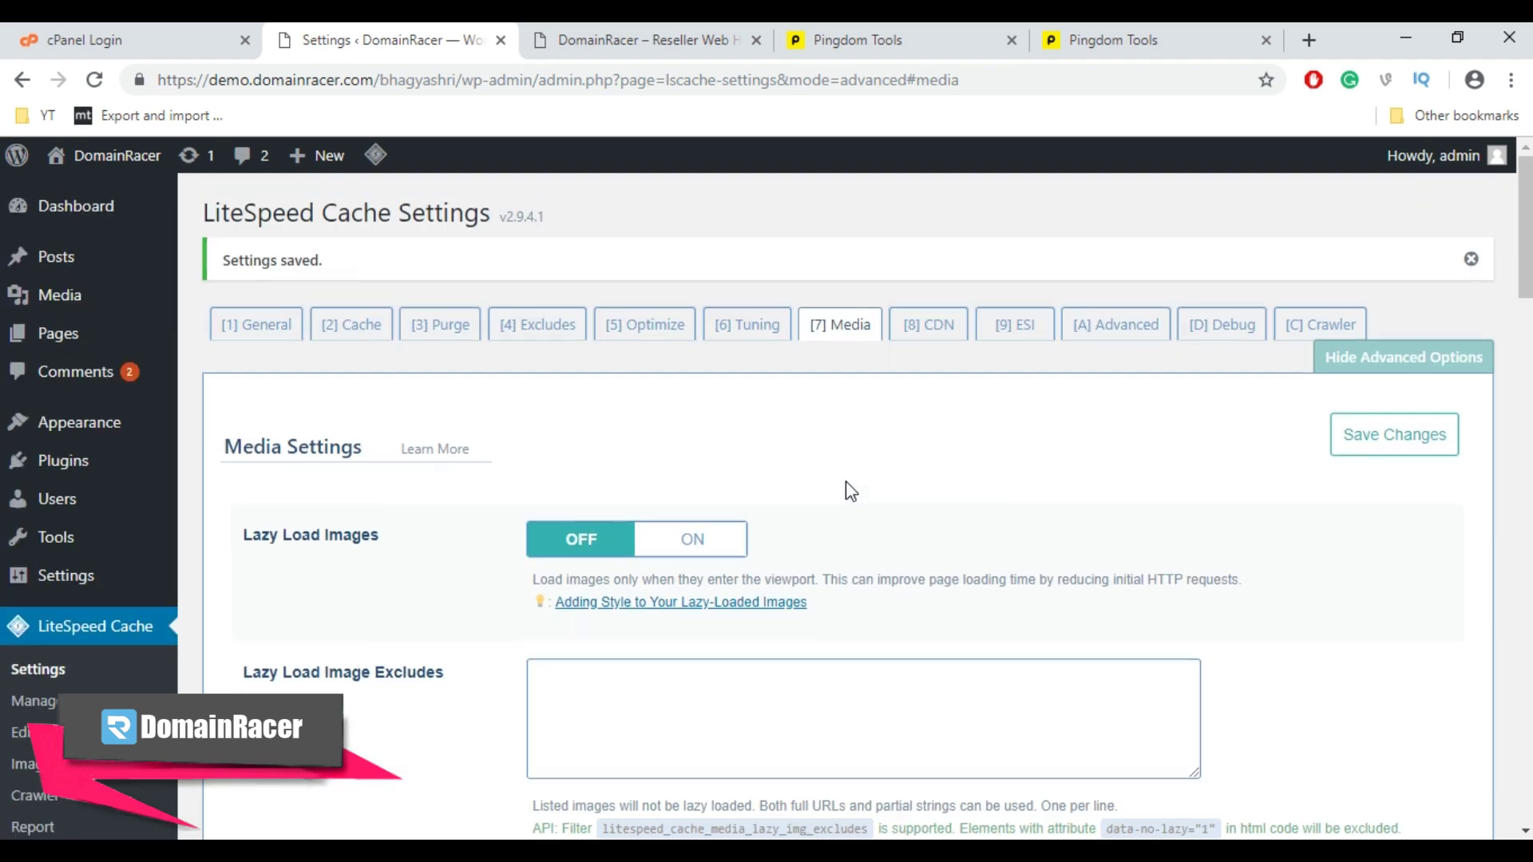
{"action": "left_click", "coordinate": [934, 331]}
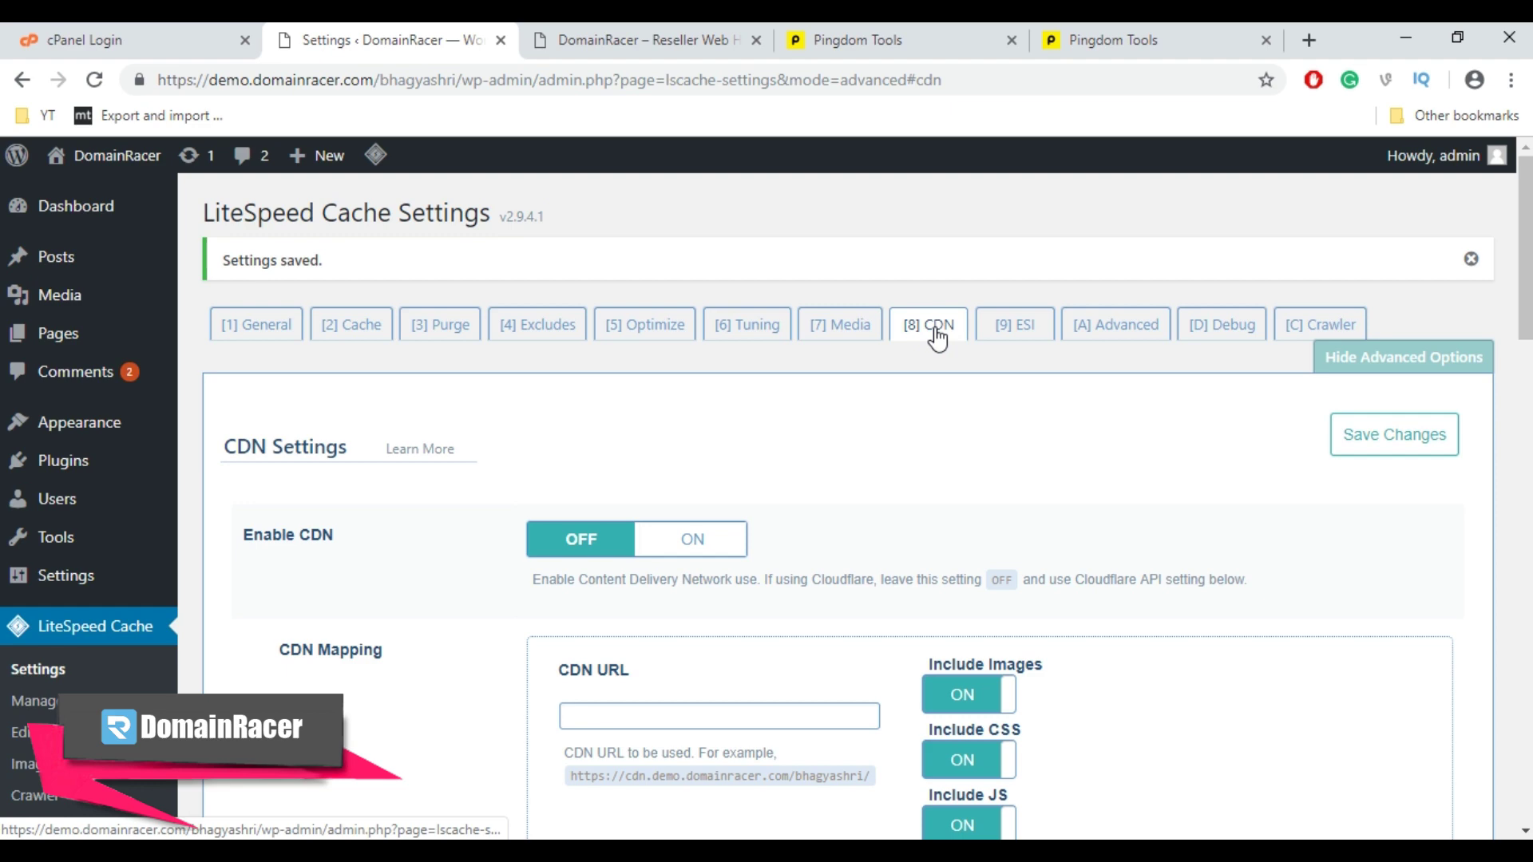
{"action": "scroll", "coordinate": [889, 493], "scroll_direction": "down", "scroll_amount": 2}
{"action": "scroll", "coordinate": [893, 488], "scroll_direction": "down", "scroll_amount": 2}
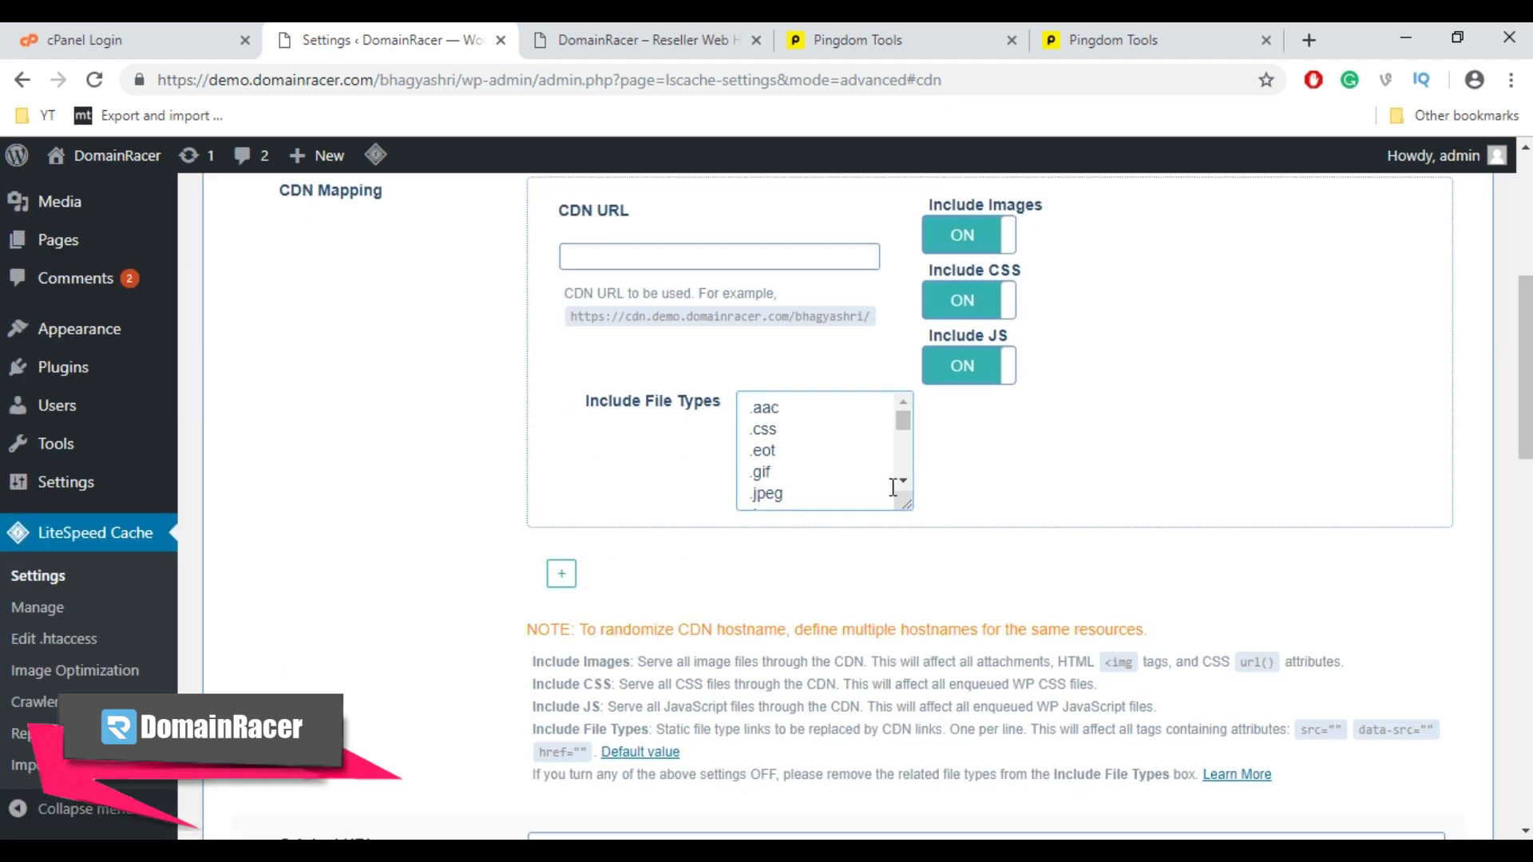
{"action": "scroll", "coordinate": [892, 488], "scroll_direction": "down", "scroll_amount": 3}
{"action": "scroll", "coordinate": [896, 496], "scroll_direction": "up", "scroll_amount": 1}
{"action": "scroll", "coordinate": [890, 497], "scroll_direction": "up", "scroll_amount": 5}
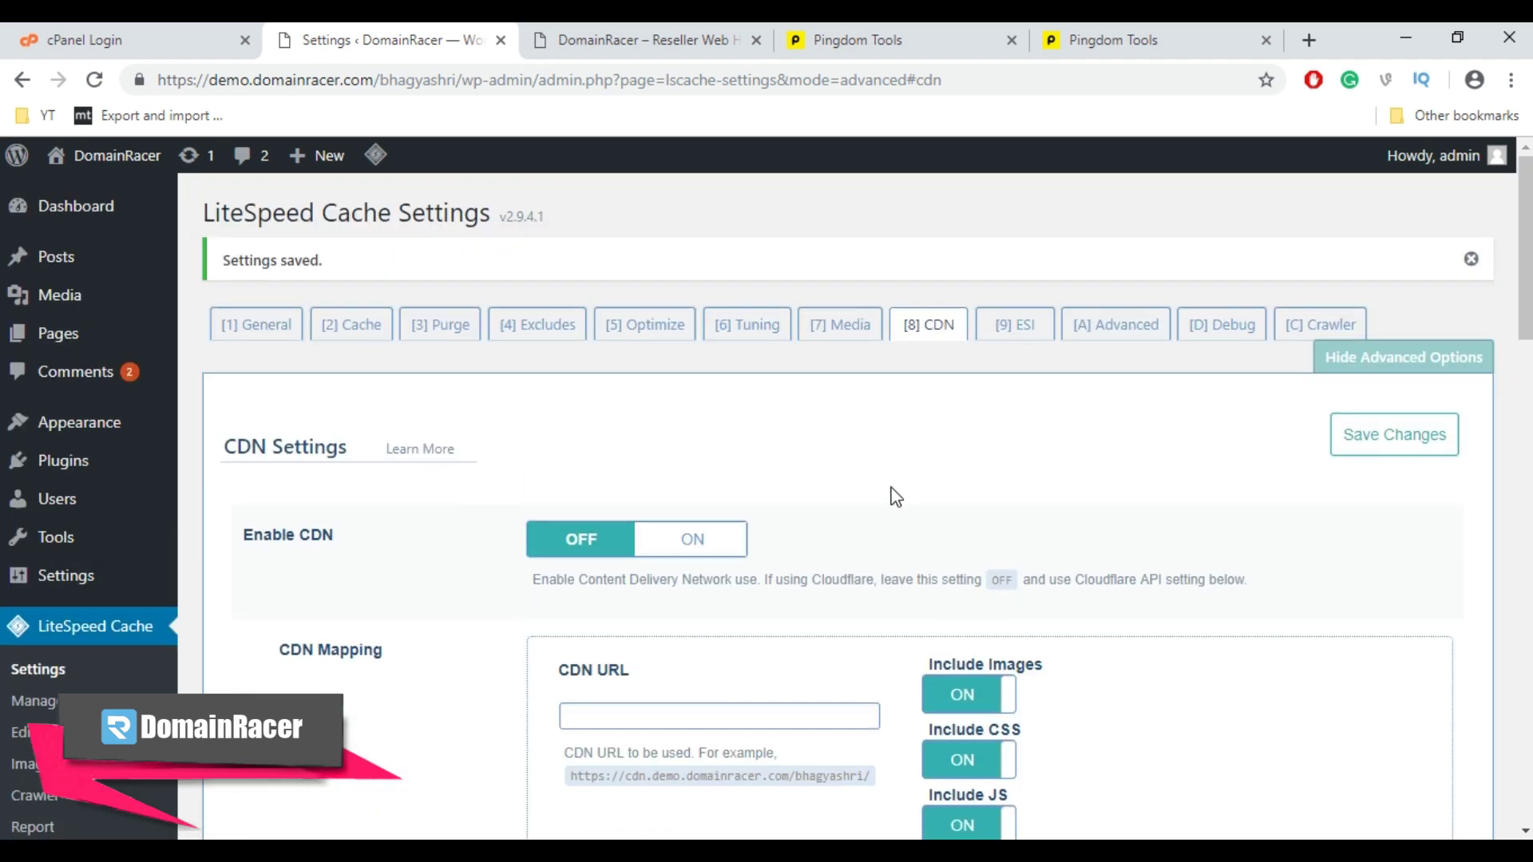
Review the [9] ESI tab's Enable ESI, Cache Admin Bar, Cache Comment Form and Vary Group options
{"action": "left_click", "coordinate": [1017, 331]}
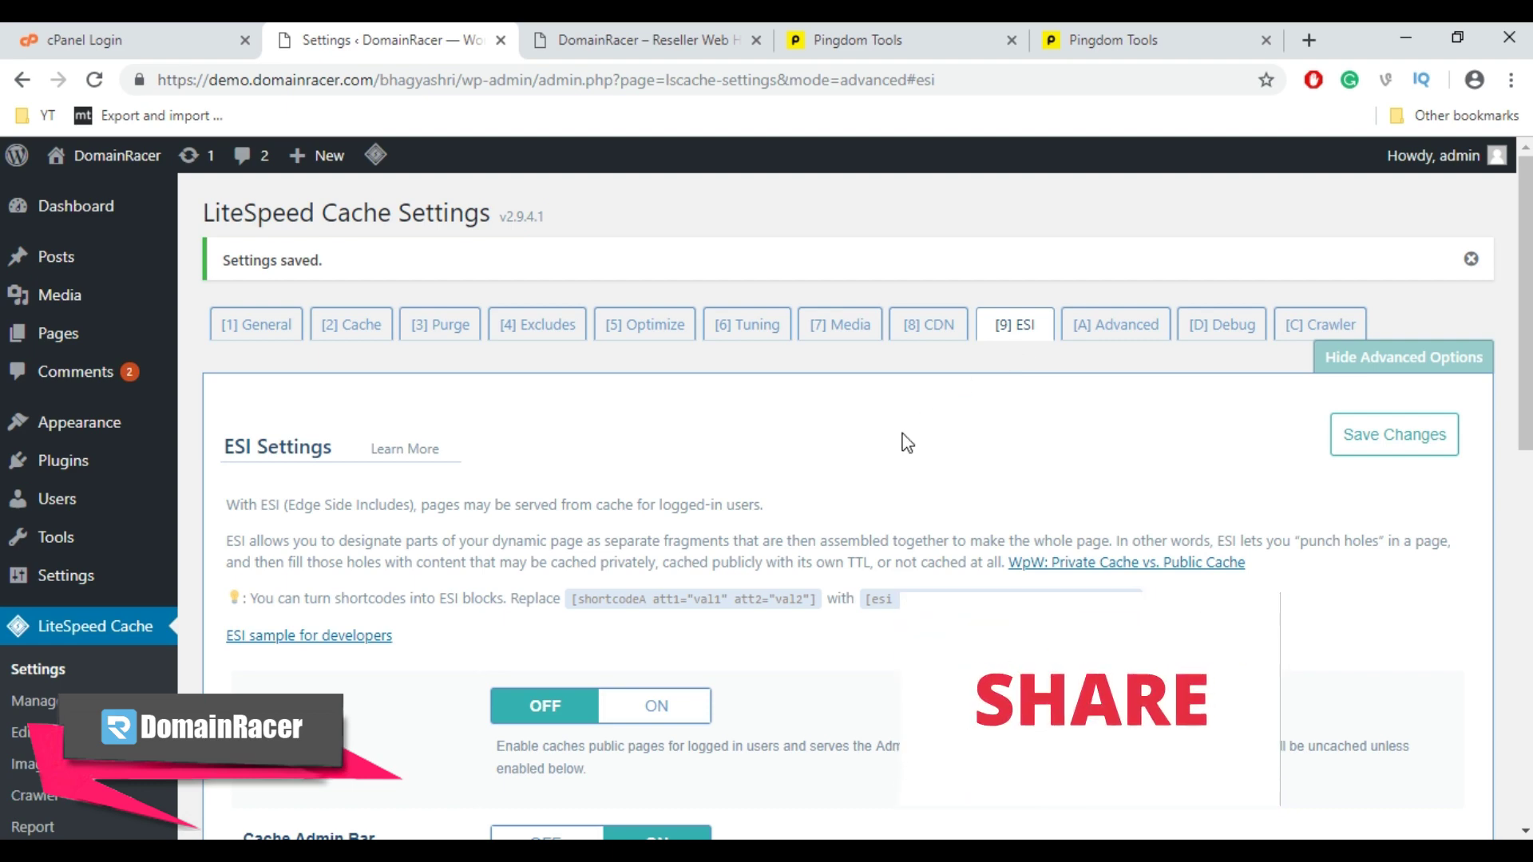
{"action": "scroll", "coordinate": [908, 443], "scroll_direction": "down", "scroll_amount": 3}
{"action": "scroll", "coordinate": [907, 443], "scroll_direction": "down", "scroll_amount": 1}
{"action": "scroll", "coordinate": [907, 443], "scroll_direction": "down", "scroll_amount": 2}
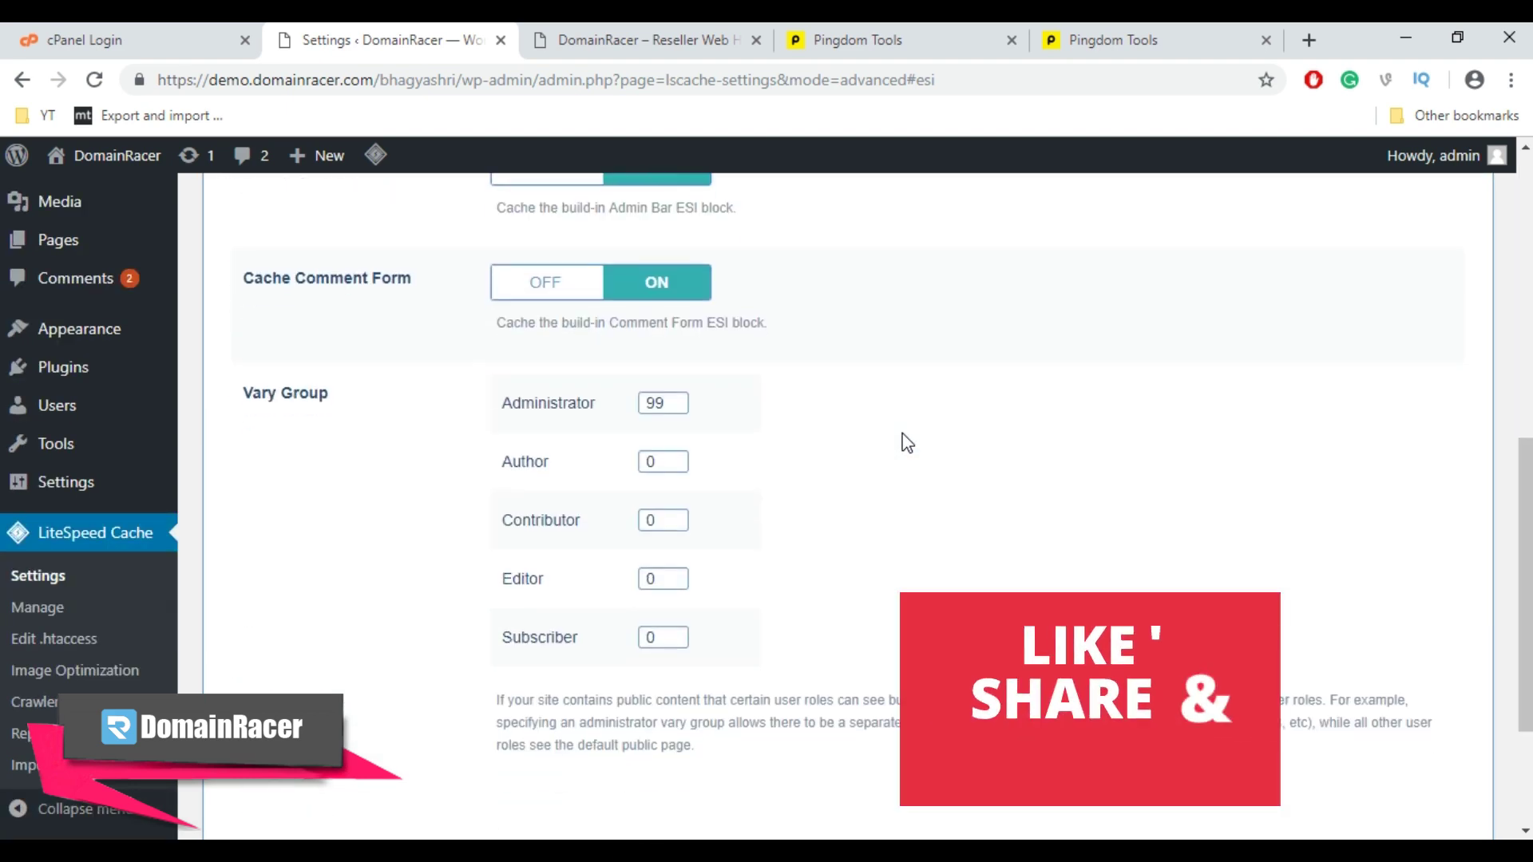
{"action": "scroll", "coordinate": [906, 443], "scroll_direction": "down", "scroll_amount": 2}
{"action": "scroll", "coordinate": [906, 443], "scroll_direction": "down", "scroll_amount": 1}
{"action": "scroll", "coordinate": [907, 443], "scroll_direction": "up", "scroll_amount": 4}
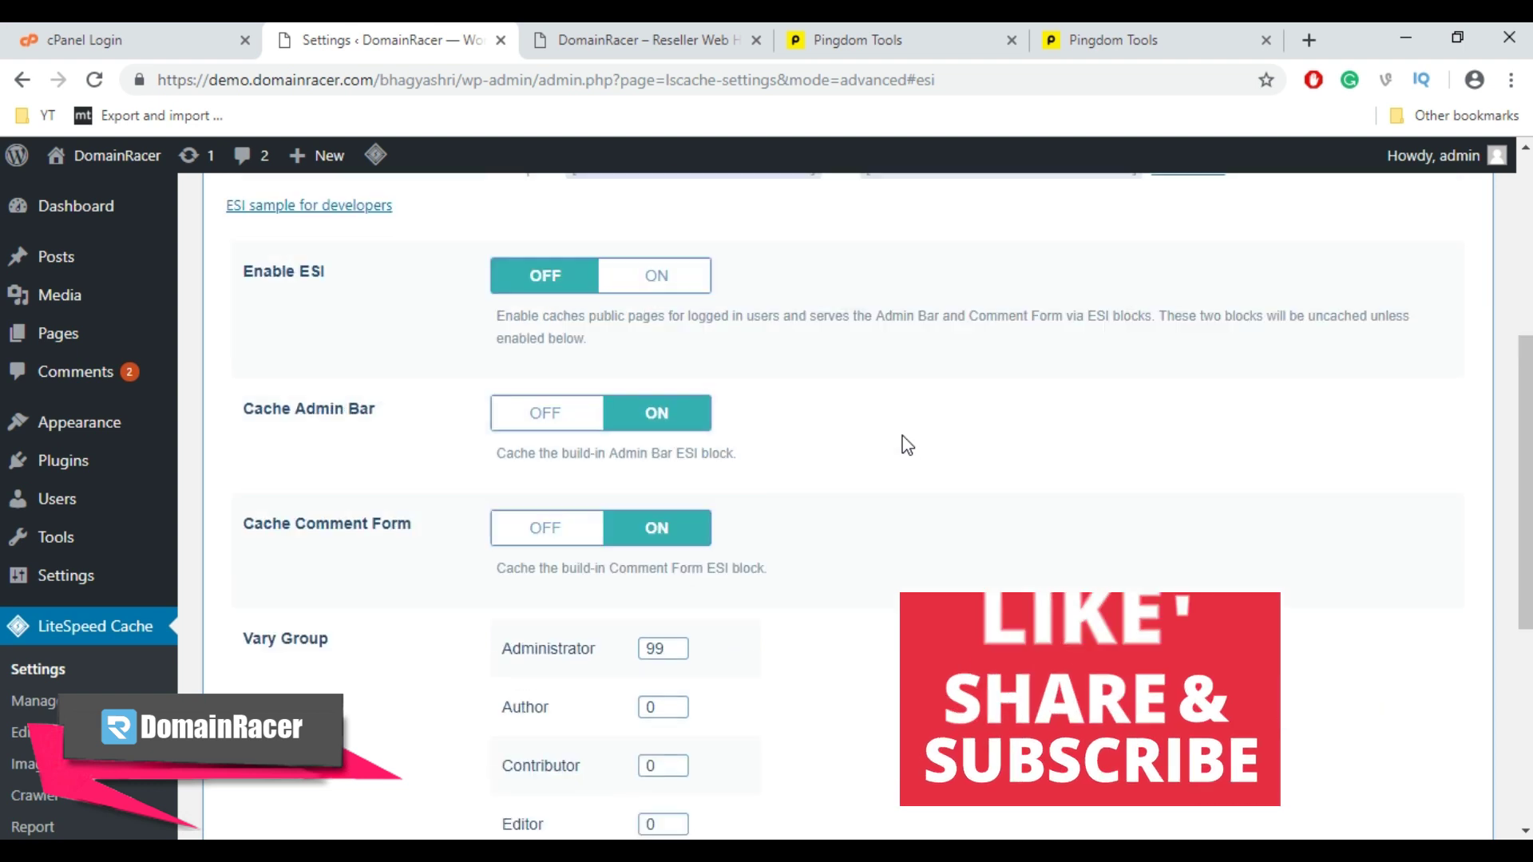
{"action": "scroll", "coordinate": [907, 445], "scroll_direction": "up", "scroll_amount": 4}
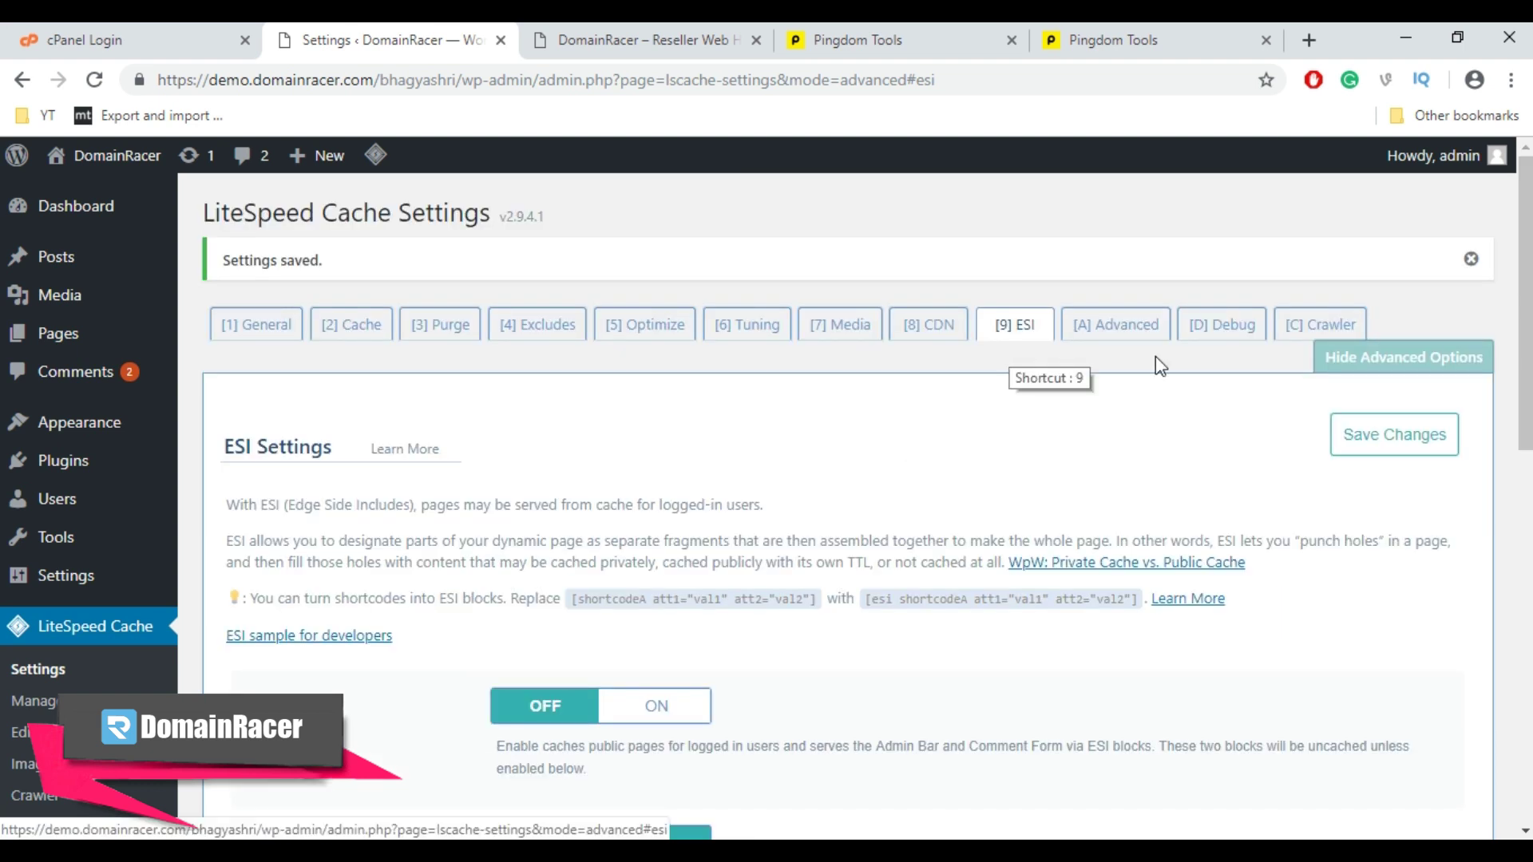
Review the [D] Debug tab from Debug Log and Admin IPs down to Exclude Filters
{"action": "left_click", "coordinate": [1228, 333]}
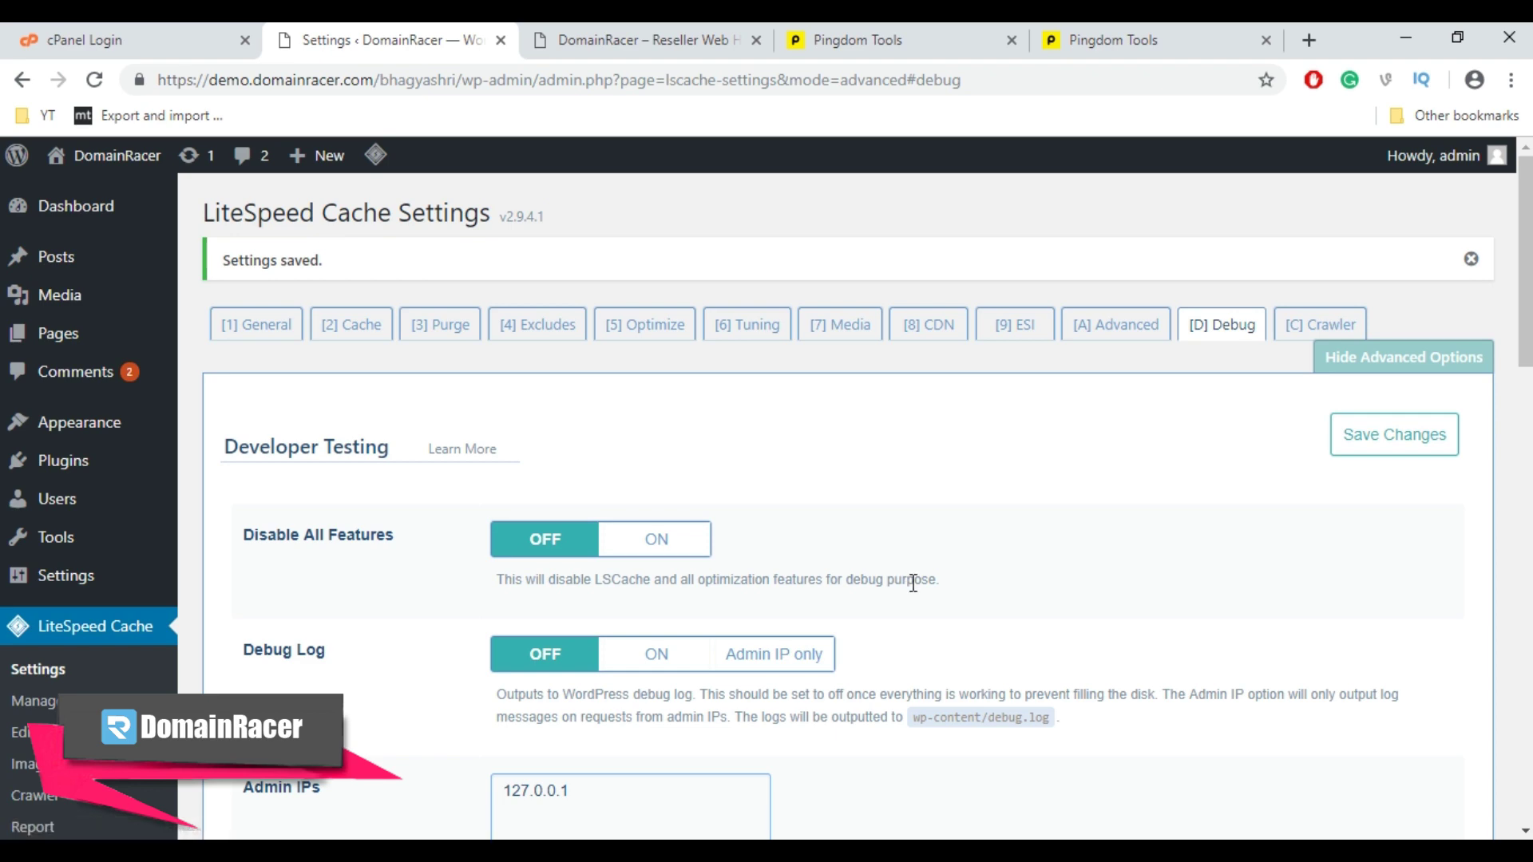
{"action": "scroll", "coordinate": [913, 583], "scroll_direction": "down", "scroll_amount": 1}
{"action": "scroll", "coordinate": [913, 583], "scroll_direction": "up", "scroll_amount": 1}
{"action": "scroll", "coordinate": [913, 583], "scroll_direction": "down", "scroll_amount": 1}
{"action": "scroll", "coordinate": [912, 583], "scroll_direction": "down", "scroll_amount": 2}
{"action": "scroll", "coordinate": [910, 587], "scroll_direction": "down", "scroll_amount": 1}
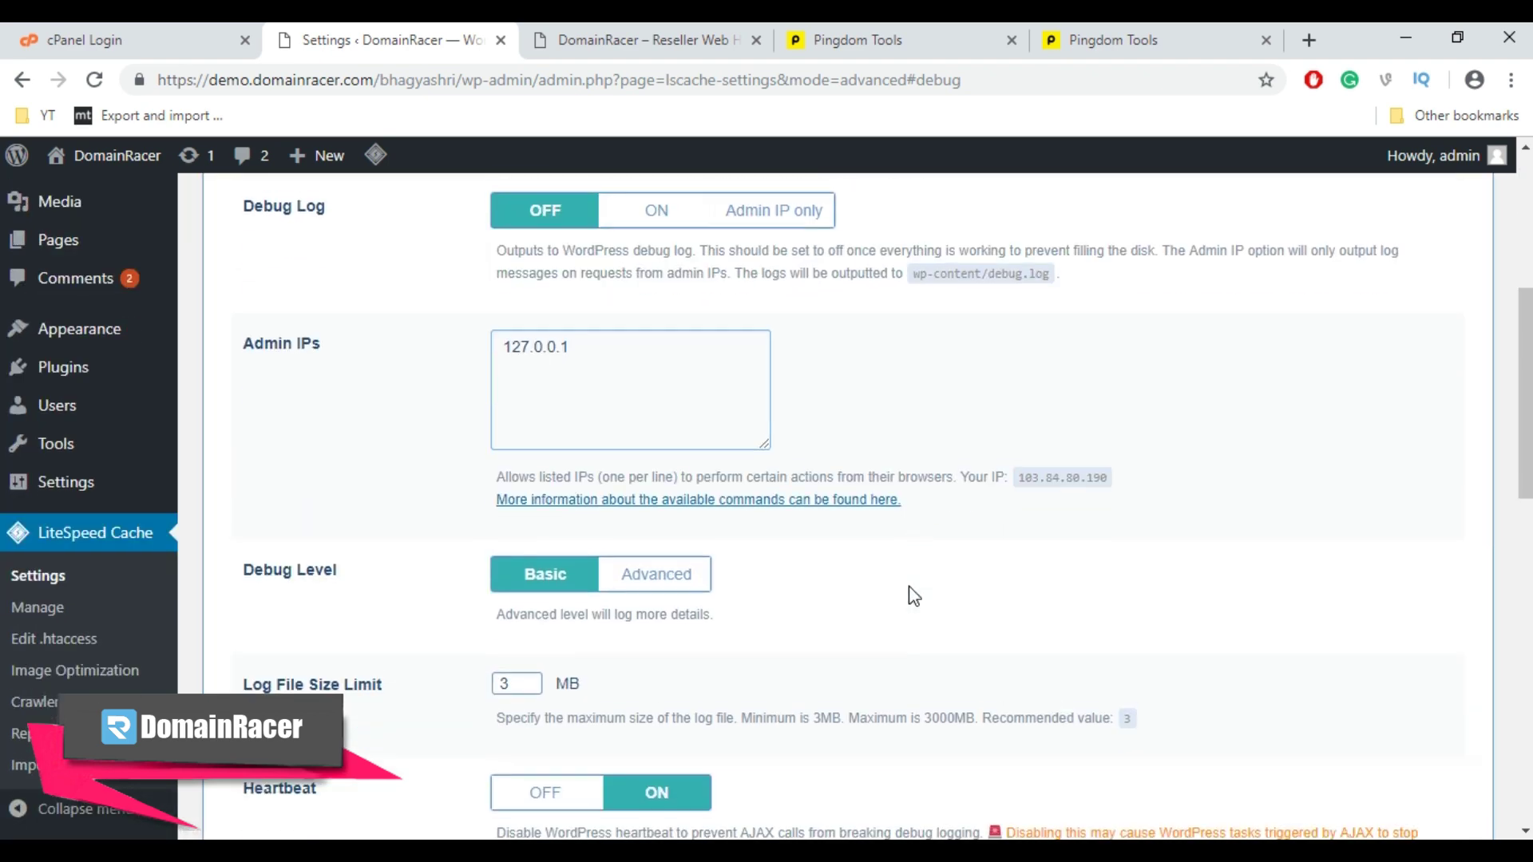
{"action": "scroll", "coordinate": [909, 587], "scroll_direction": "down", "scroll_amount": 1}
{"action": "scroll", "coordinate": [910, 588], "scroll_direction": "up", "scroll_amount": 1}
{"action": "scroll", "coordinate": [910, 587], "scroll_direction": "up", "scroll_amount": 4}
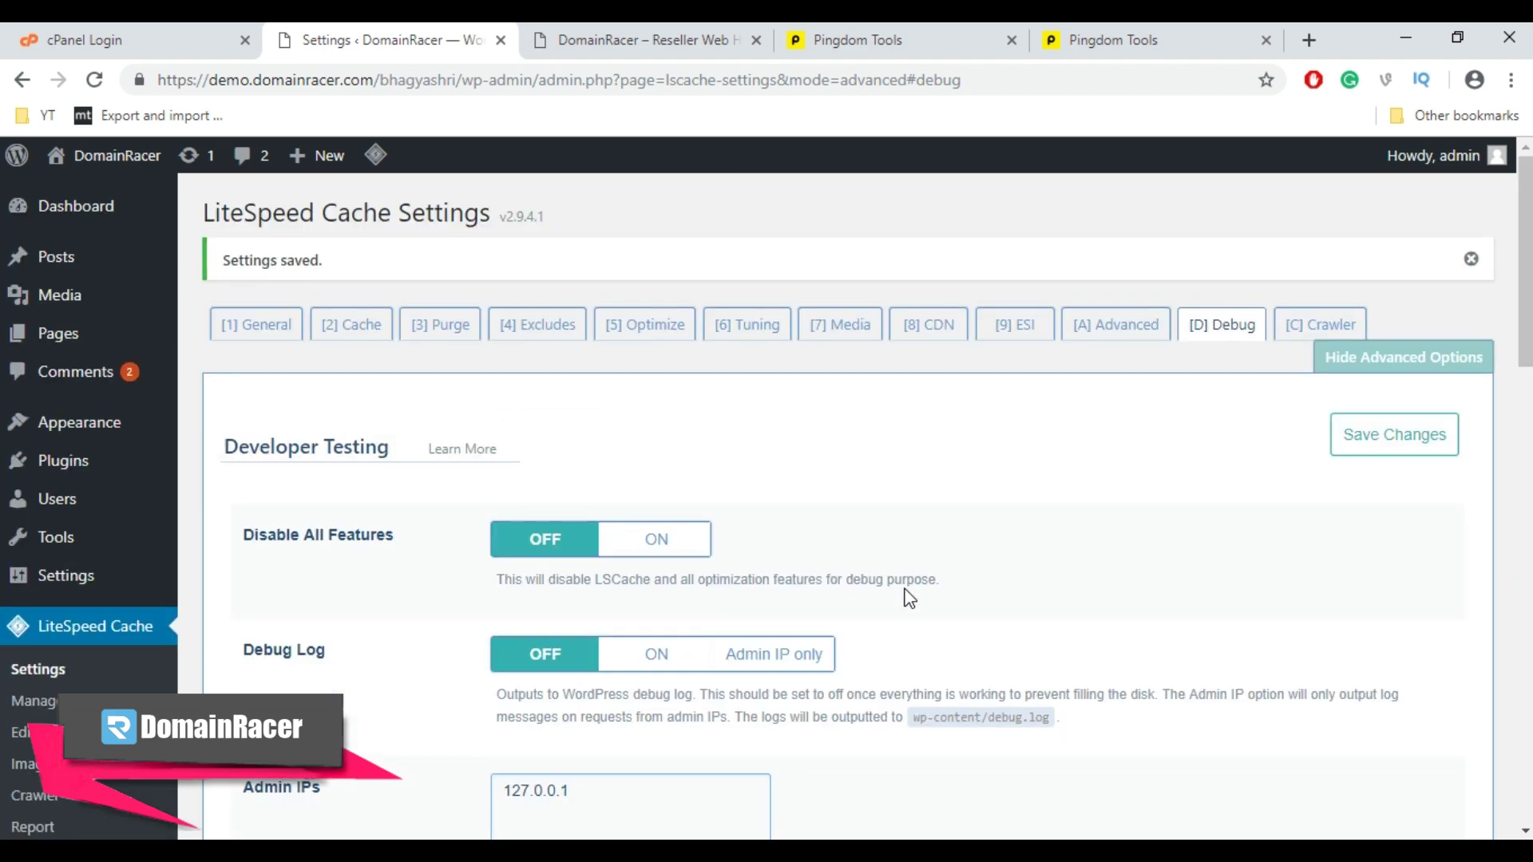
{"action": "scroll", "coordinate": [903, 591], "scroll_direction": "down", "scroll_amount": 1}
{"action": "scroll", "coordinate": [904, 591], "scroll_direction": "down", "scroll_amount": 5}
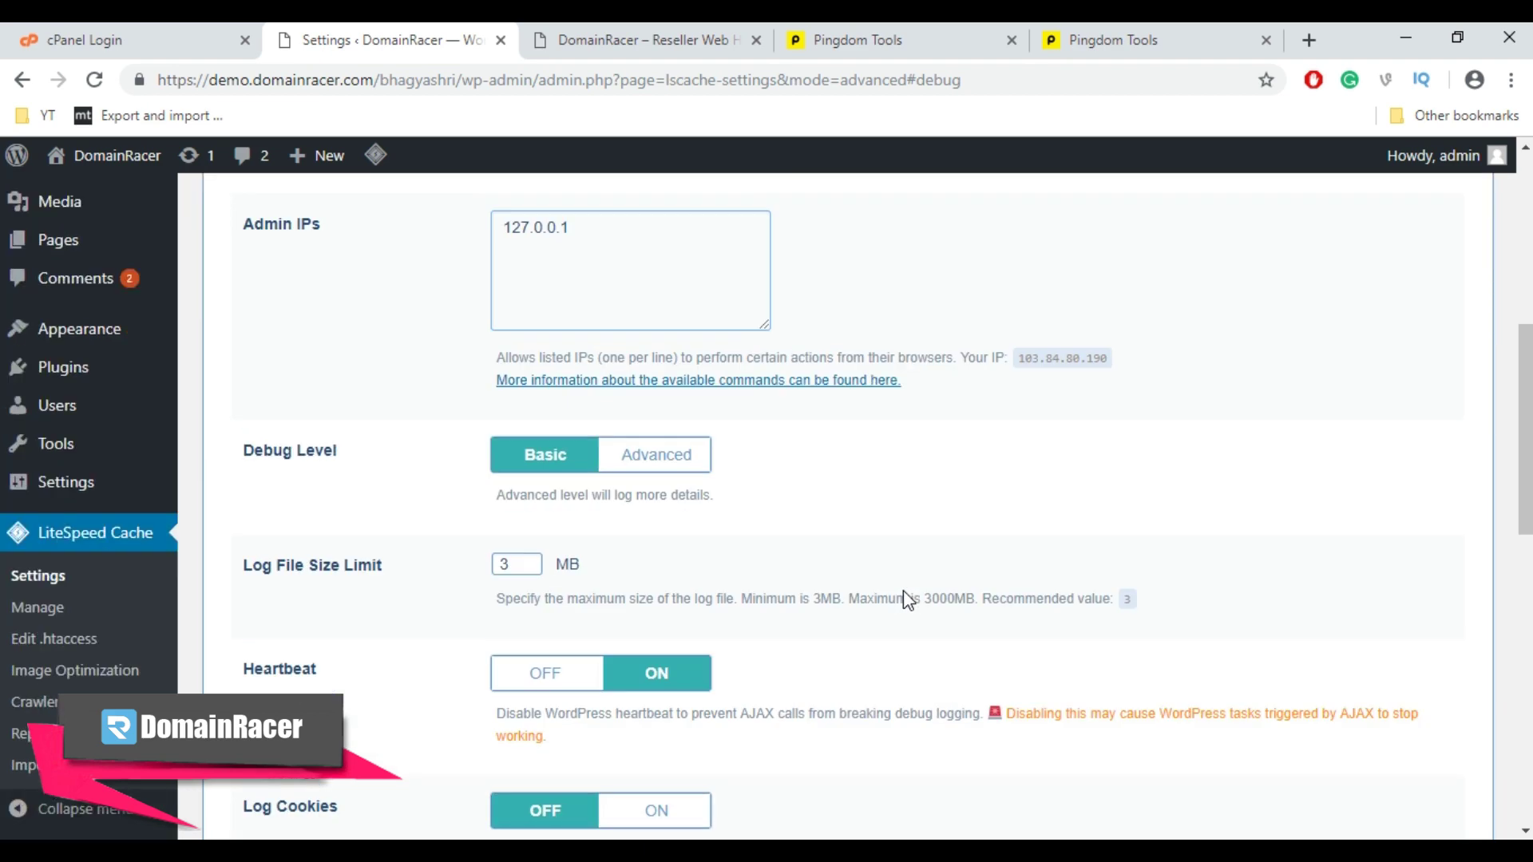
{"action": "scroll", "coordinate": [903, 590], "scroll_direction": "down", "scroll_amount": 2}
{"action": "scroll", "coordinate": [903, 590], "scroll_direction": "down", "scroll_amount": 2}
{"action": "scroll", "coordinate": [901, 599], "scroll_direction": "down", "scroll_amount": 2}
{"action": "scroll", "coordinate": [900, 611], "scroll_direction": "down", "scroll_amount": 4}
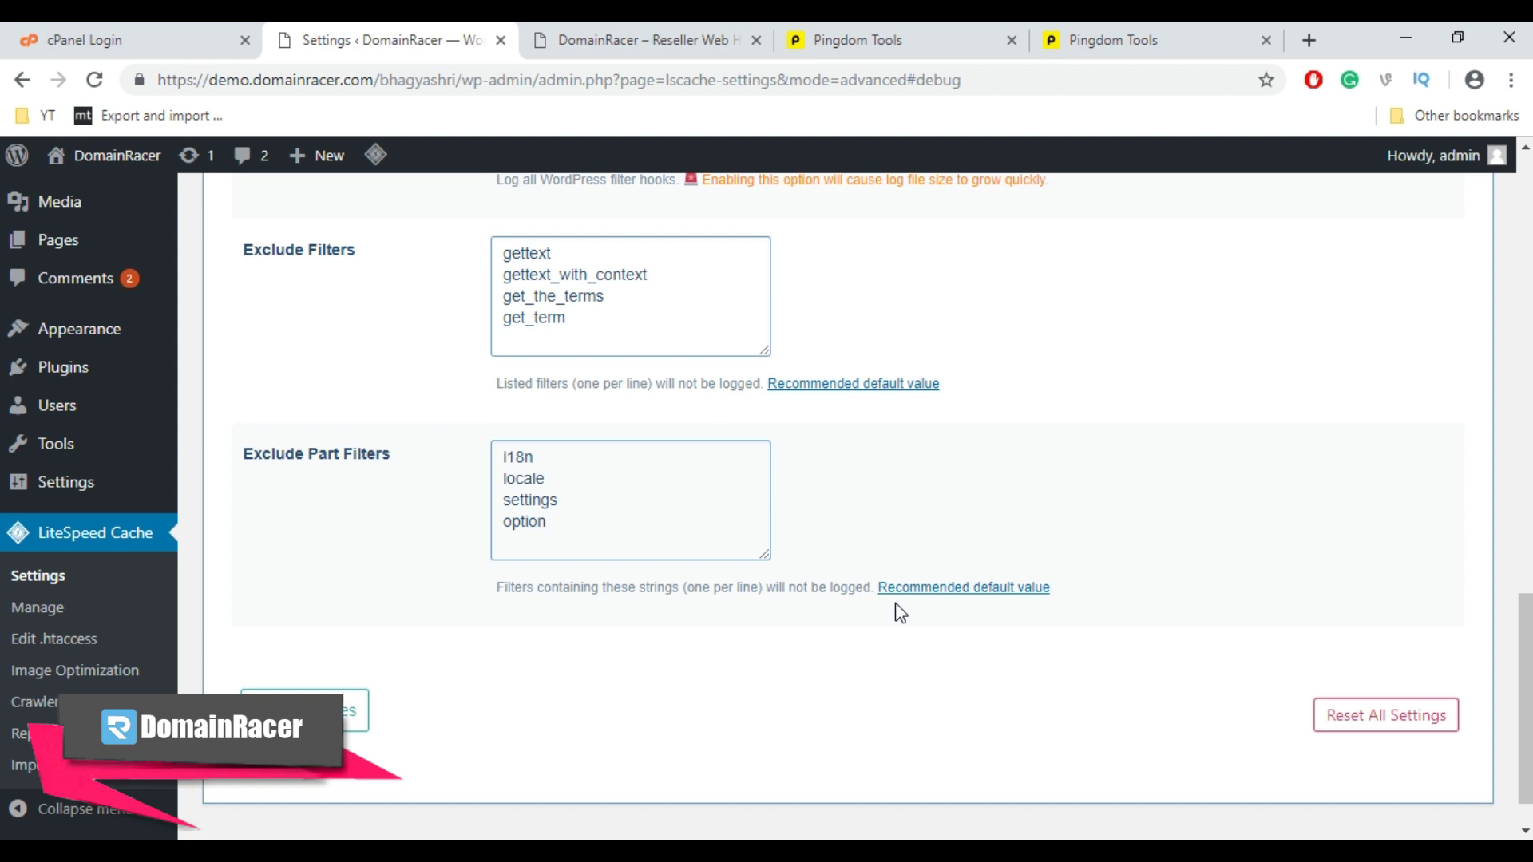
{"action": "scroll", "coordinate": [899, 612], "scroll_direction": "down", "scroll_amount": 1}
{"action": "scroll", "coordinate": [898, 612], "scroll_direction": "up", "scroll_amount": 5}
{"action": "scroll", "coordinate": [898, 612], "scroll_direction": "up", "scroll_amount": 8}
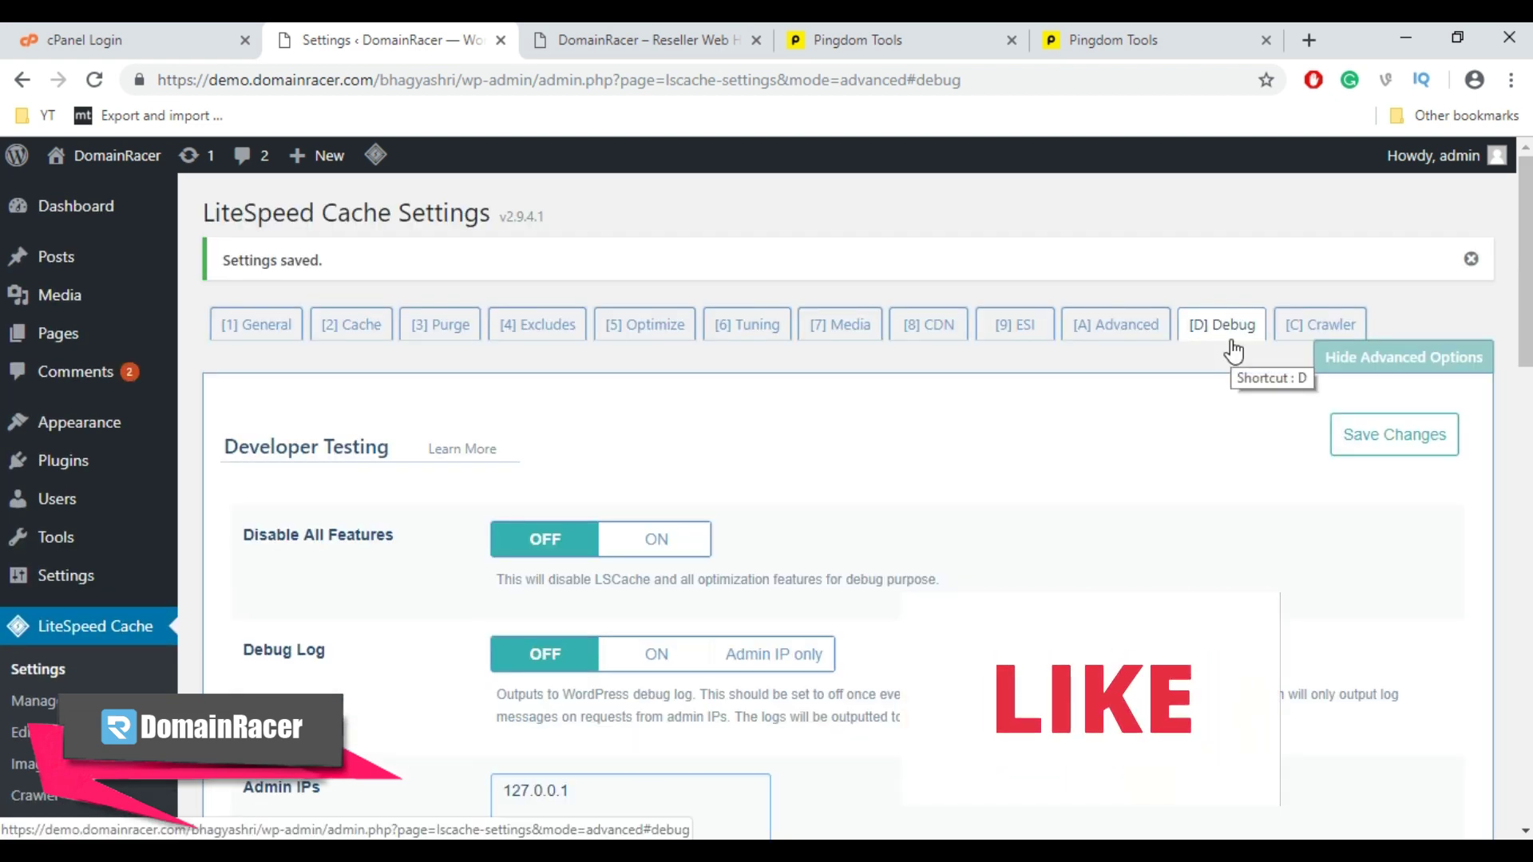